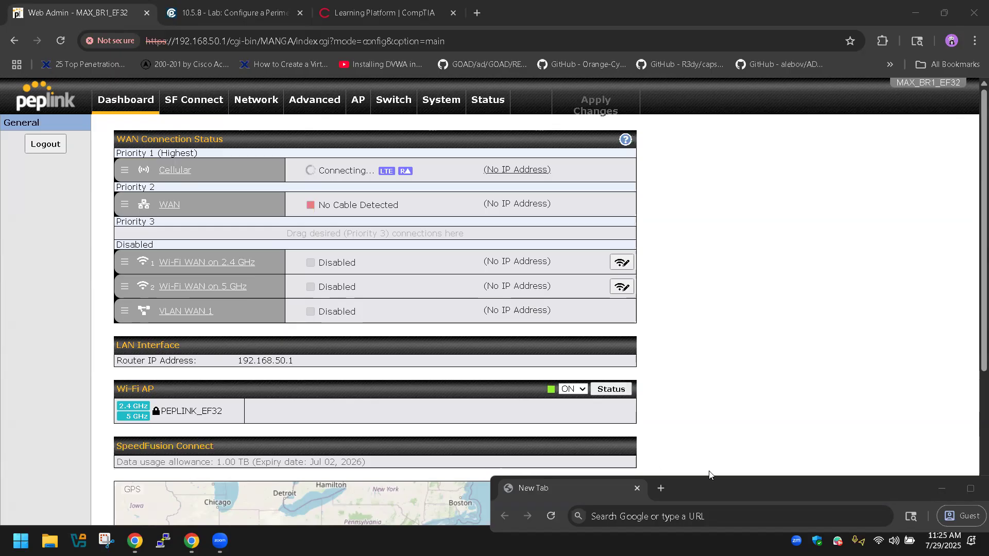
left_click(720, 488)
left_click_drag(719, 485, 700, 469)
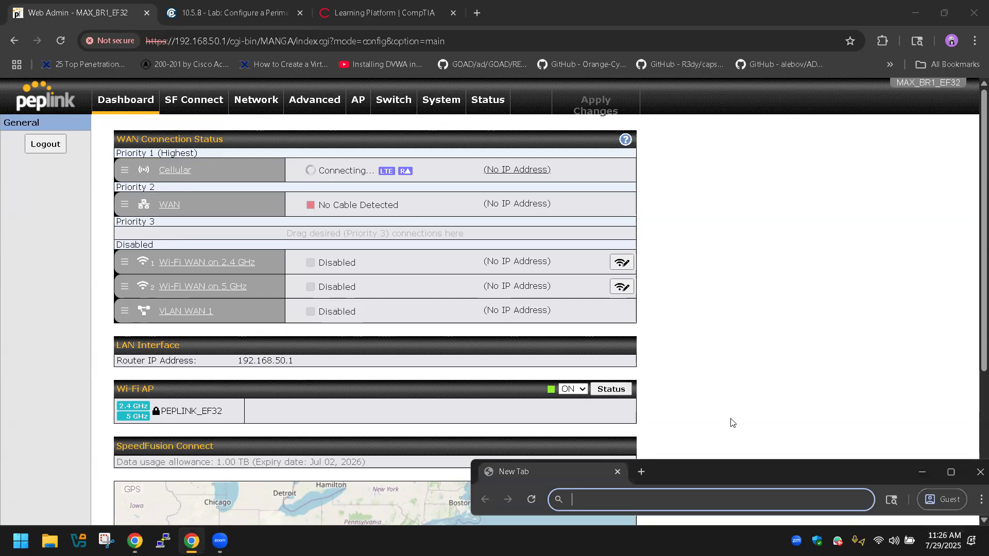
left_click(957, 24)
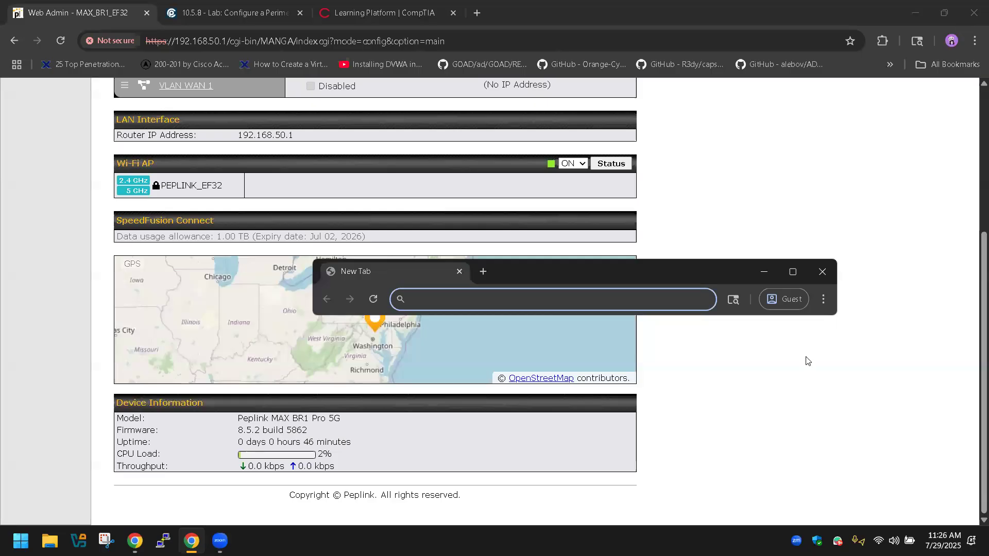
left_click(808, 361)
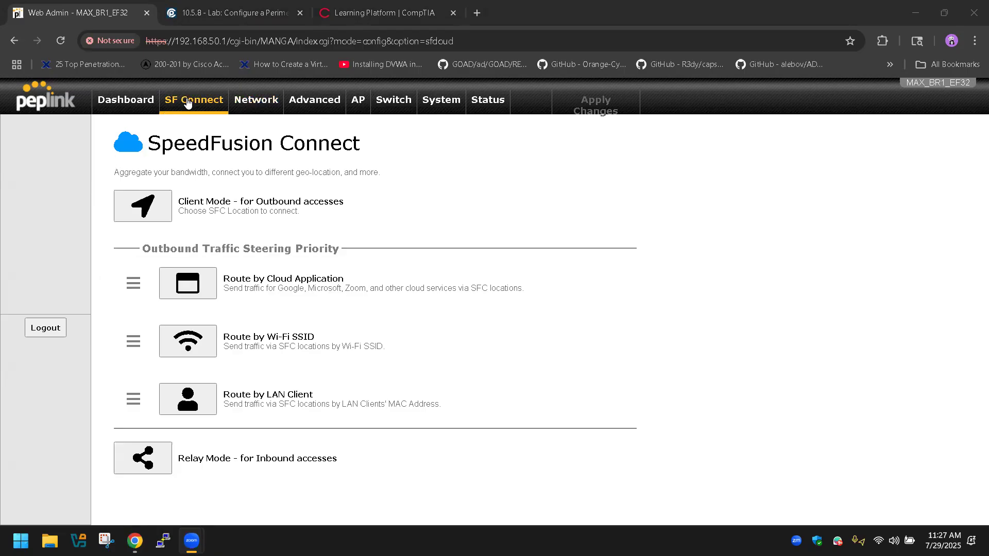
Examine the router's LAN network settings, including static routes, virtual network mapping, DNS proxy and Bonjour forwarding
left_click(254, 102)
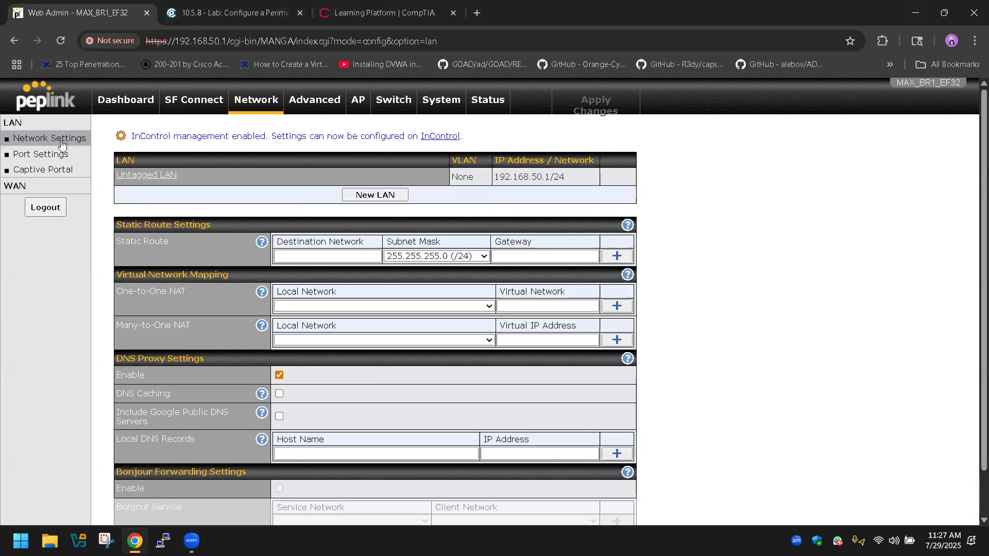
scroll(201, 210, "down", 2)
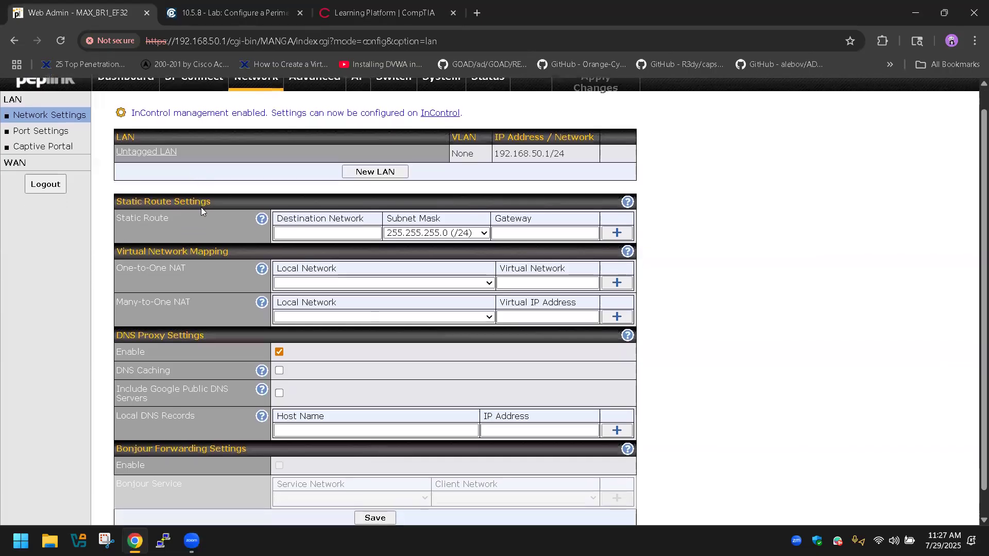
scroll(201, 207, "down", 1)
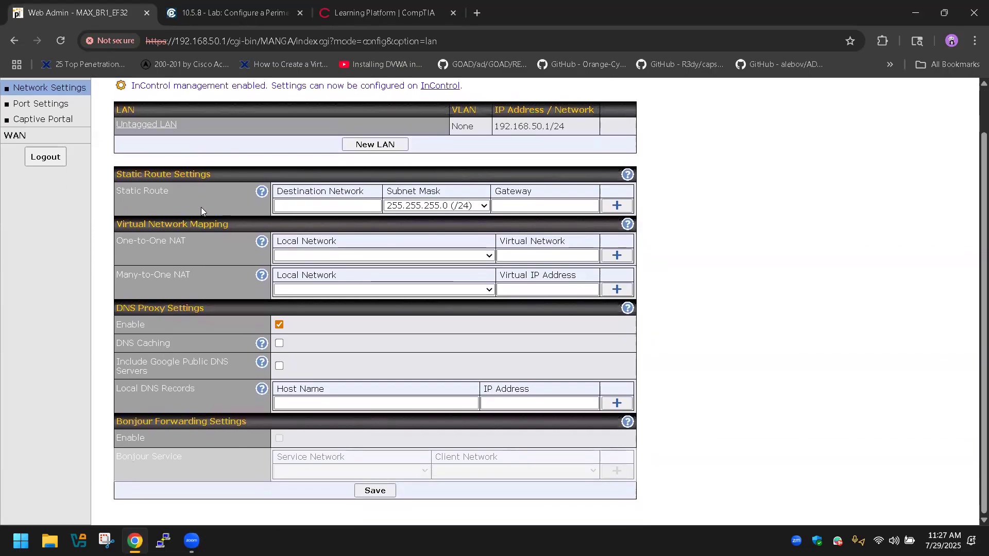
scroll(187, 340, "up", 1)
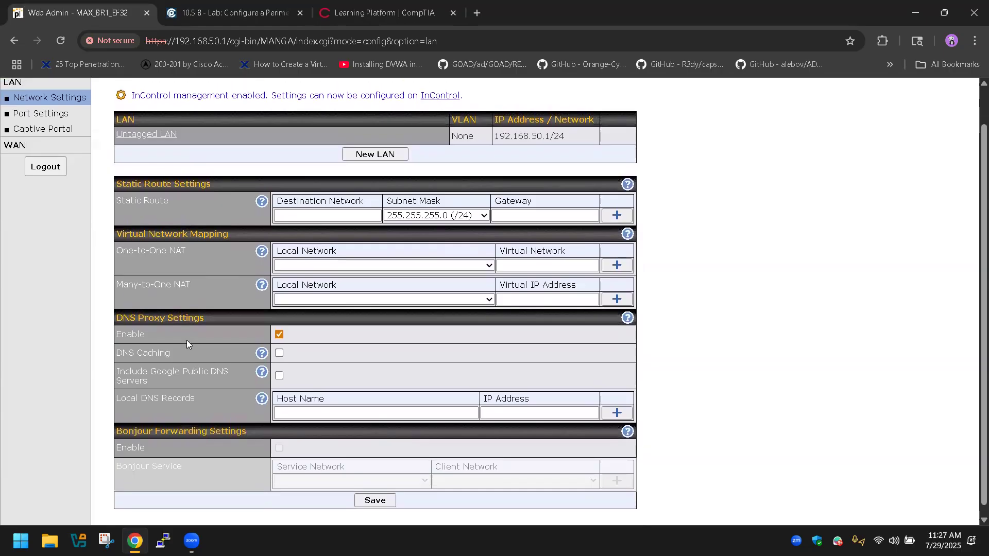
scroll(187, 340, "up", 1)
scroll(186, 340, "up", 3)
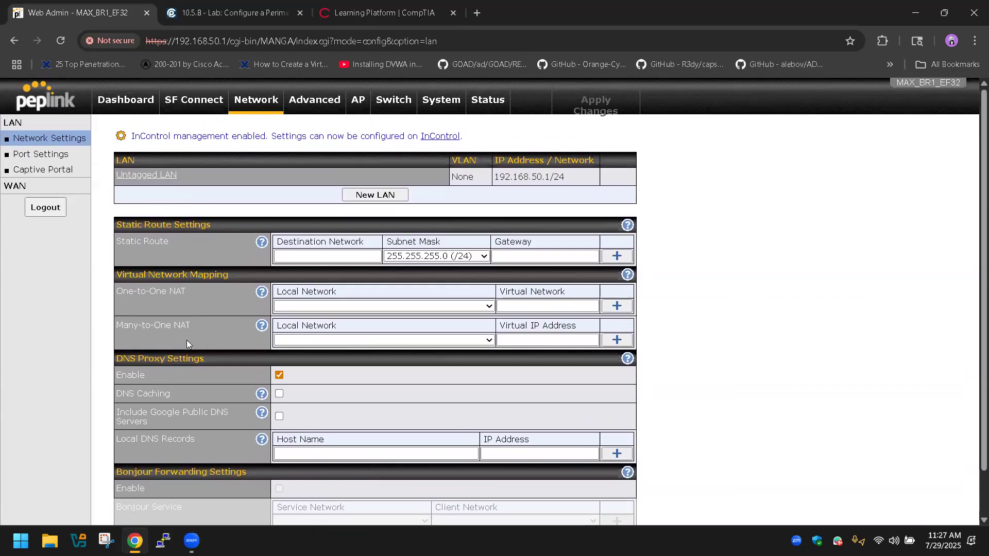
Review the network section's port settings, captive portal and WAN connection pages
left_click(40, 154)
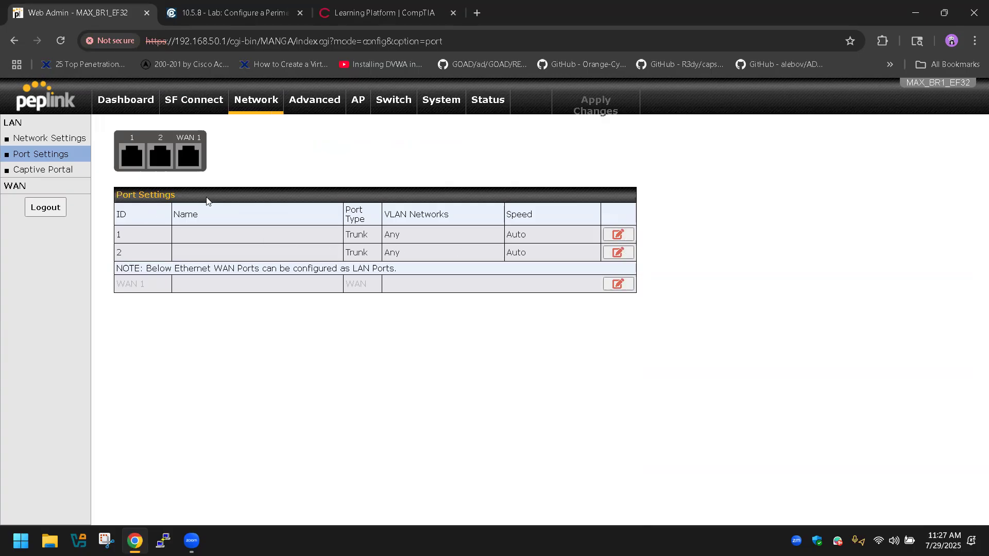
left_click(39, 172)
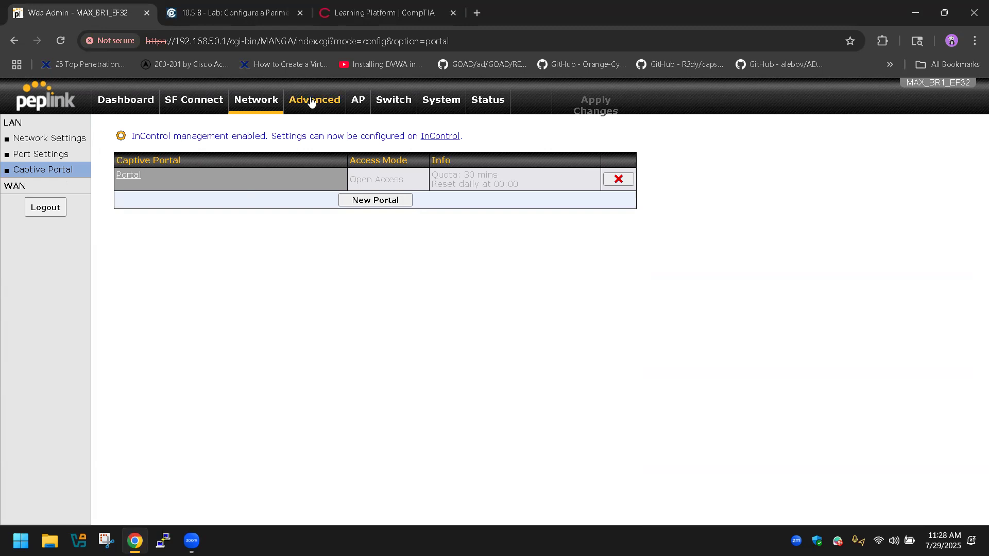
left_click(37, 189)
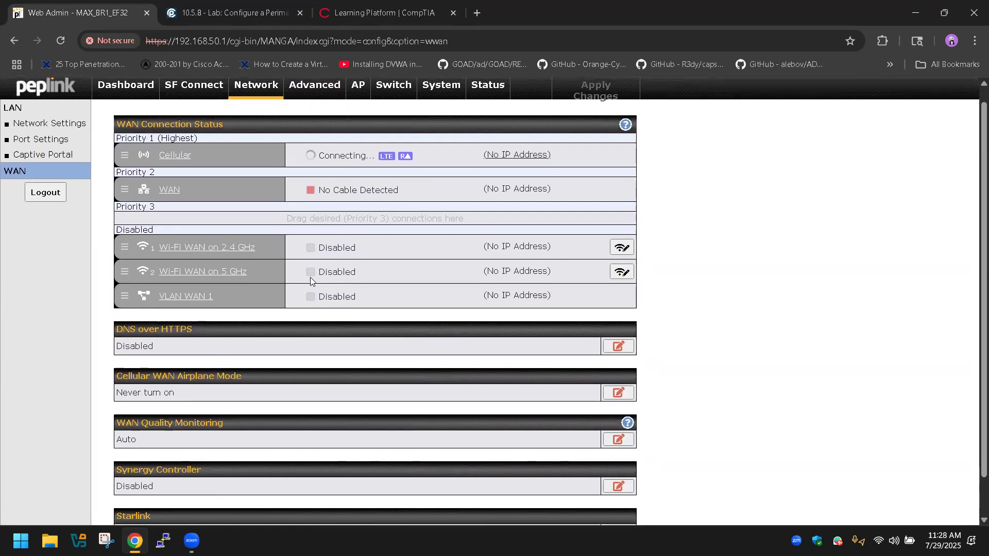
scroll(310, 277, "down", 1)
scroll(311, 277, "up", 1)
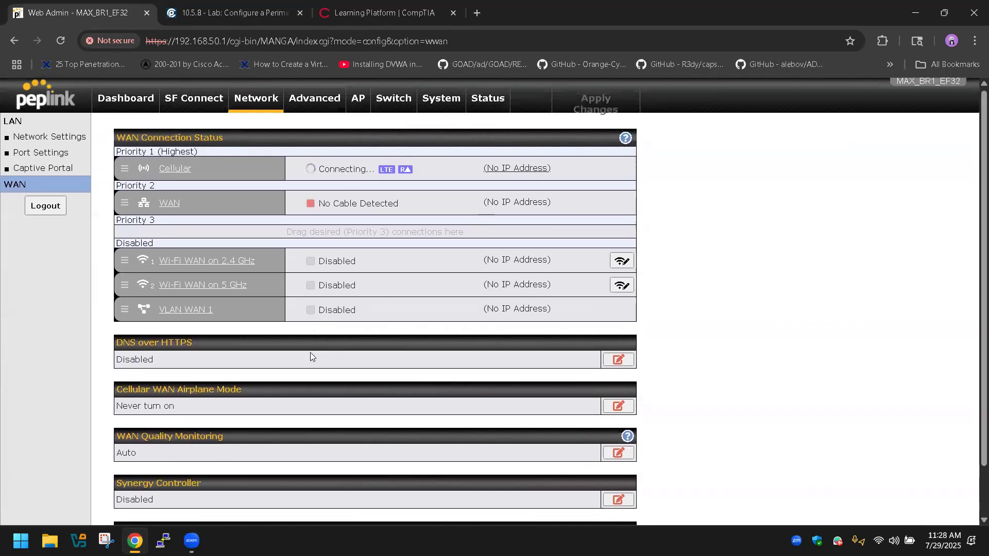
scroll(384, 295, "down", 1)
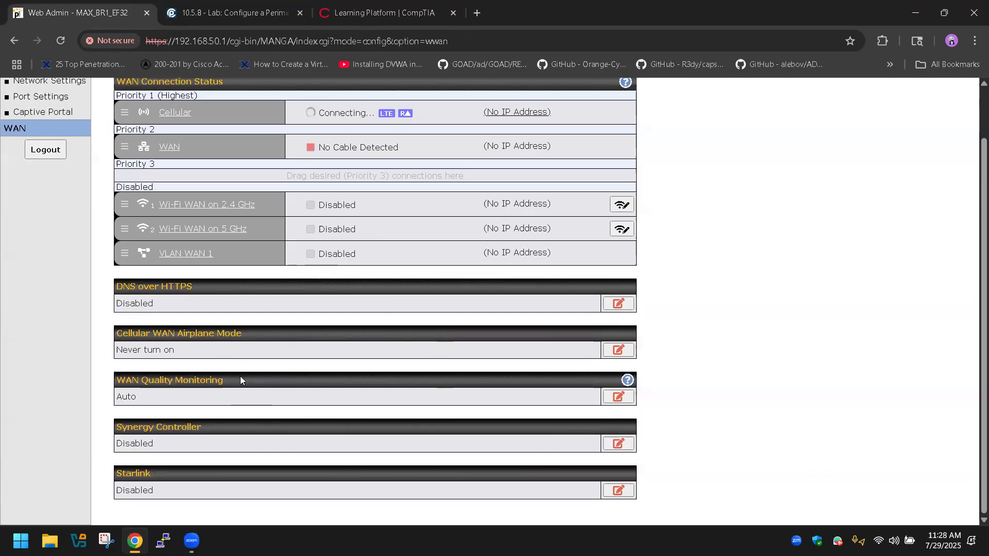
scroll(240, 380, "up", 1)
Review the advanced VPN pages for SpeedFusion VPN, IPsec VPN, GRE Tunnel and OpenVPN
left_click(327, 98)
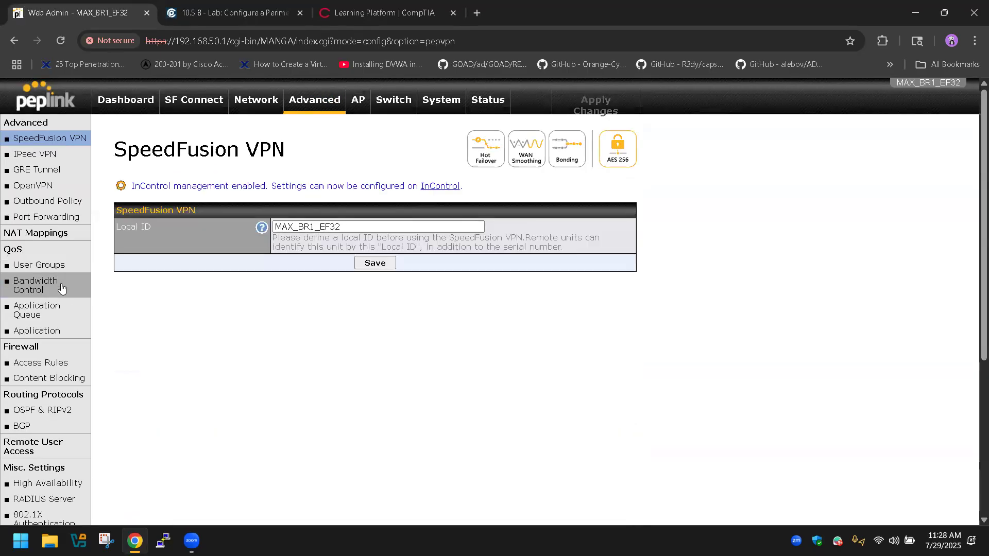
scroll(62, 287, "down", 2)
scroll(62, 287, "up", 2)
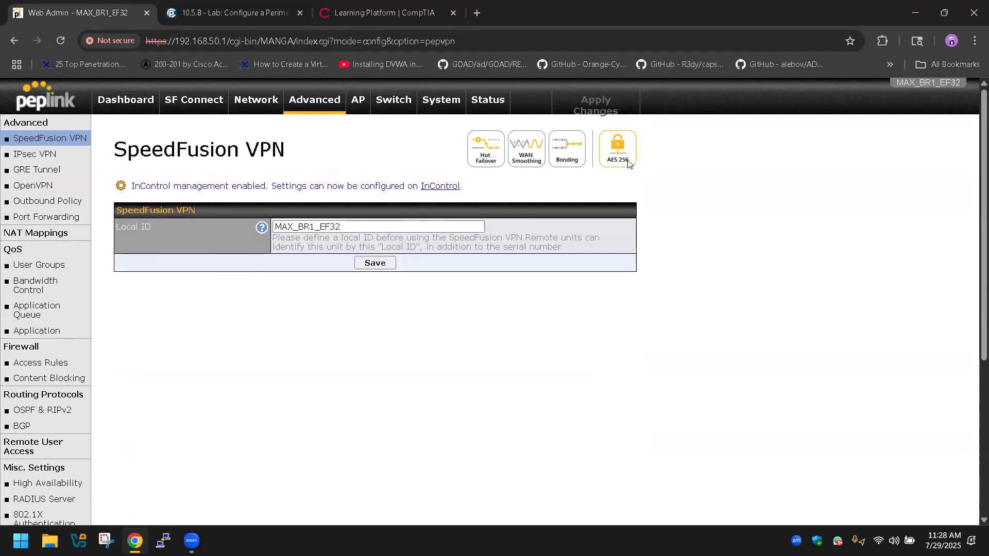
left_click(35, 155)
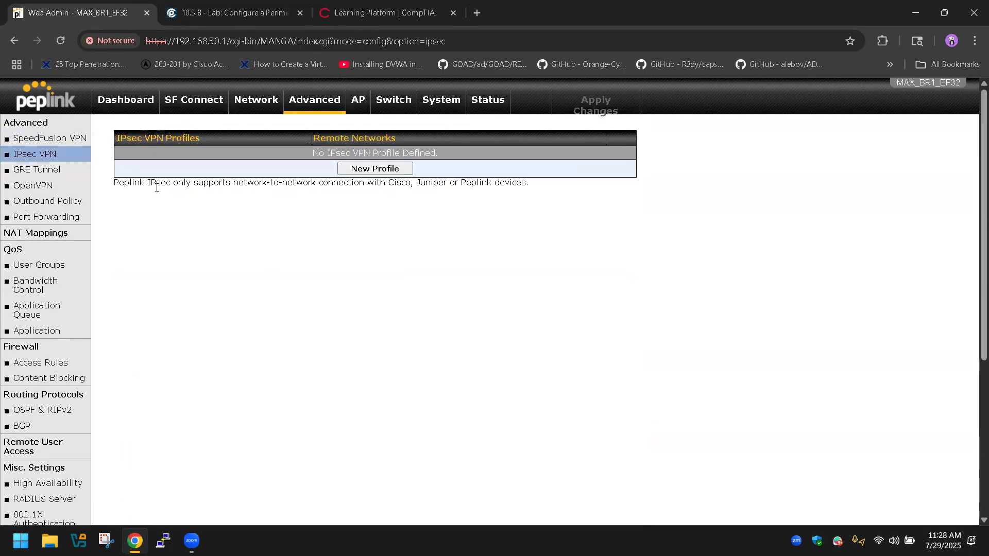
left_click(43, 173)
left_click(57, 187)
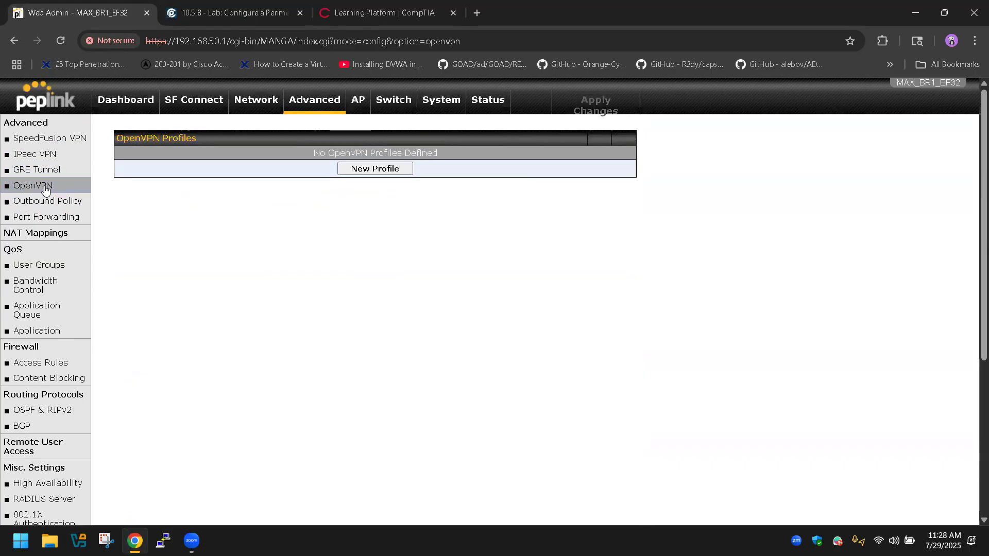
Review the outbound policy rules, port forwarding services and NAT mappings
left_click(52, 201)
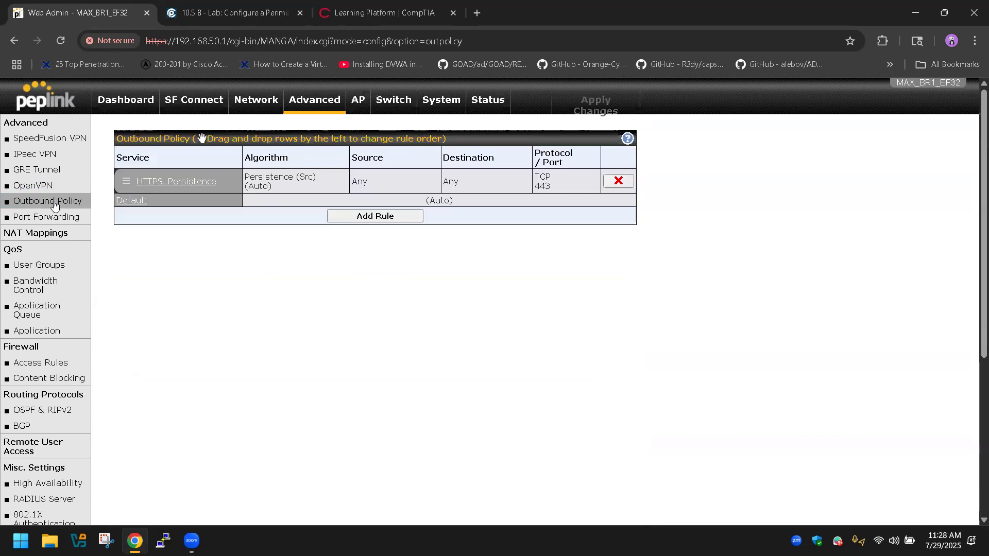
left_click(60, 217)
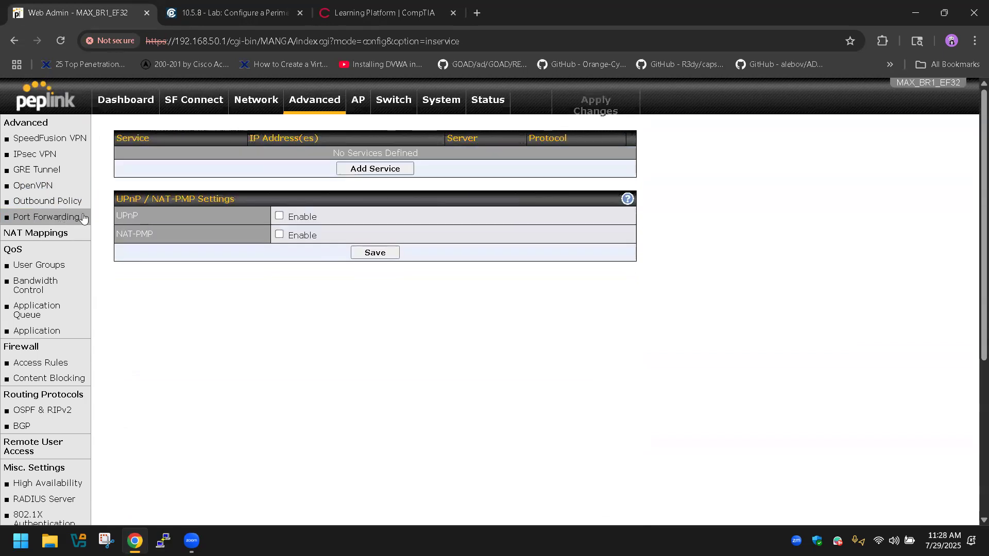
left_click(52, 236)
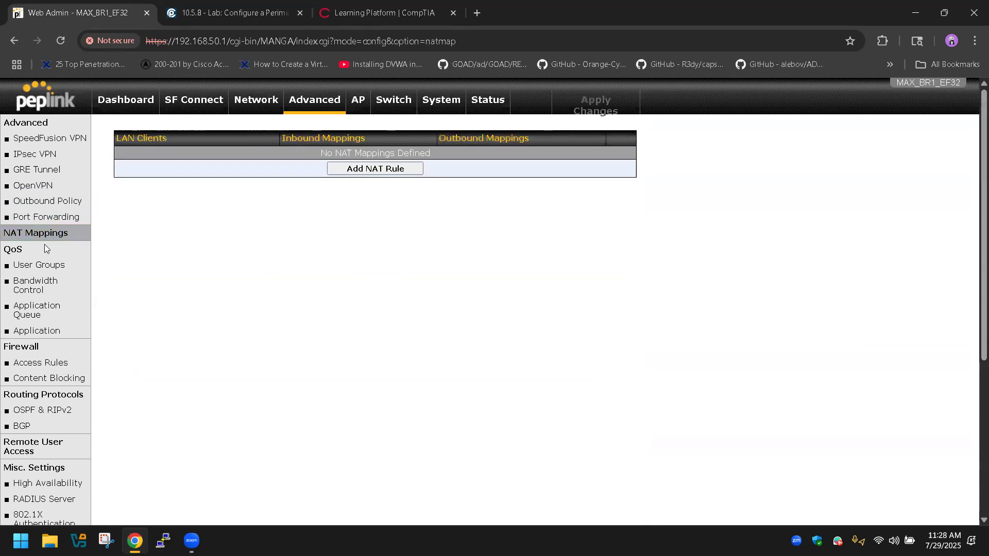
Review the QoS pages for user groups, bandwidth control, application queue and application prioritization
left_click(37, 265)
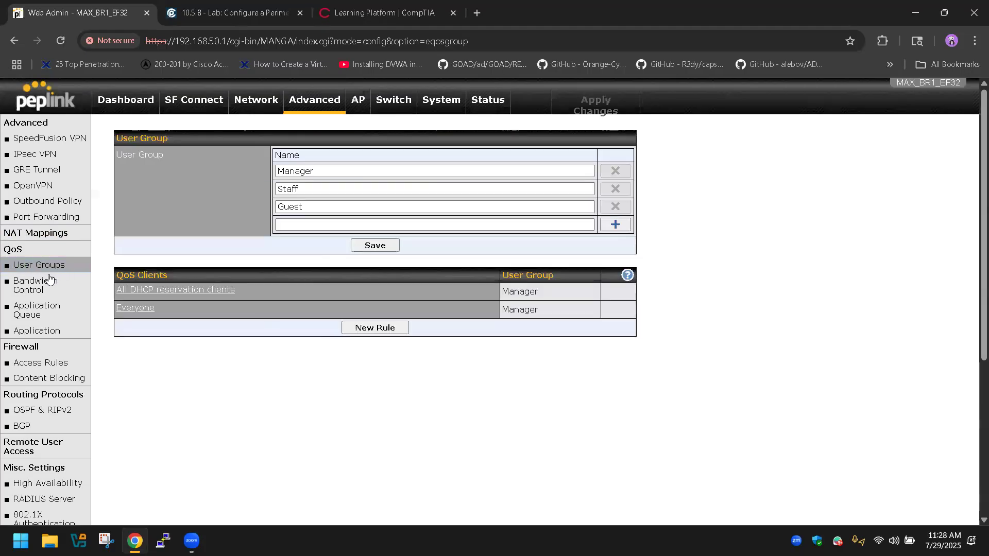
left_click(43, 285)
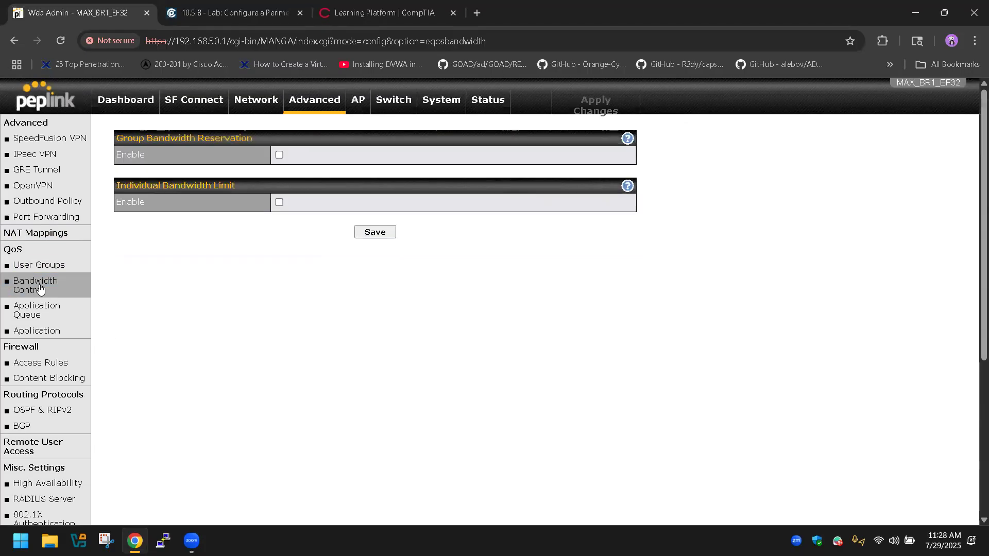
left_click(48, 313)
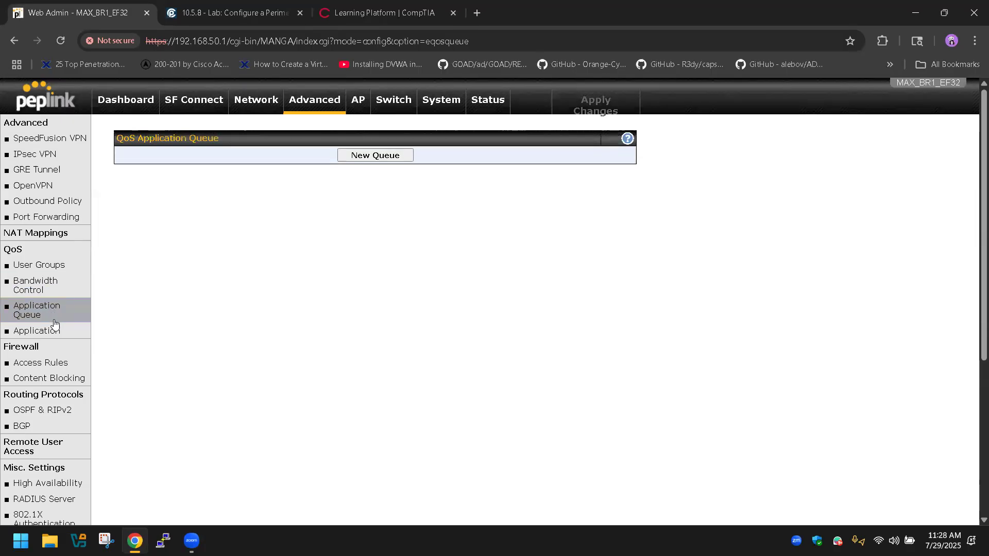
left_click(46, 330)
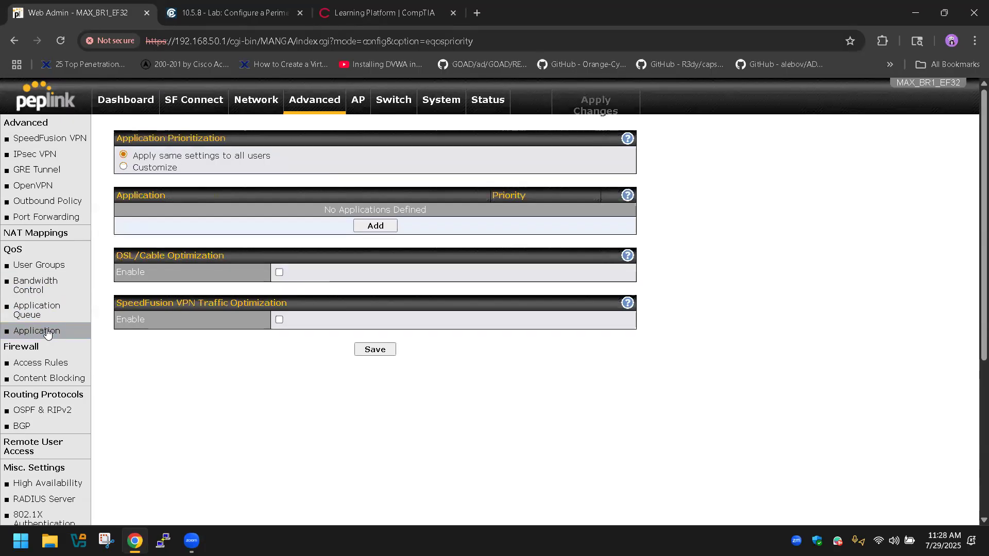
Examine the firewall access rules and content blocking, the OSPF, RIPv2 and BGP routing pages, and remote user access
left_click(41, 363)
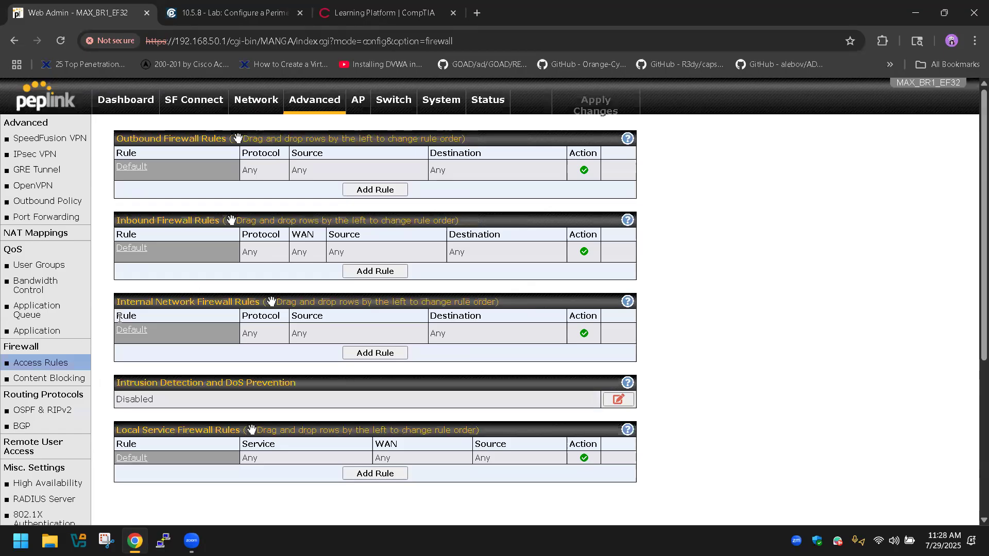
left_click(49, 378)
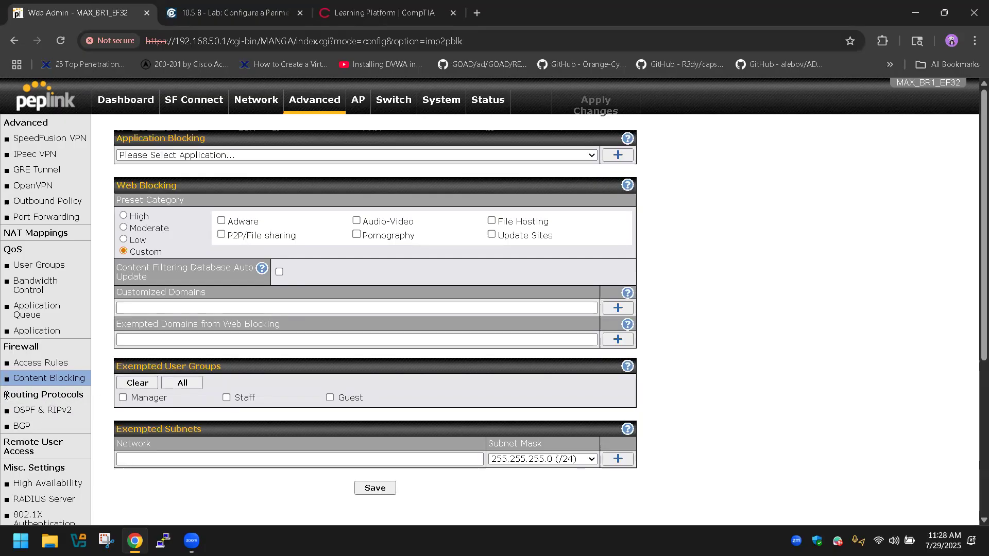
left_click(35, 411)
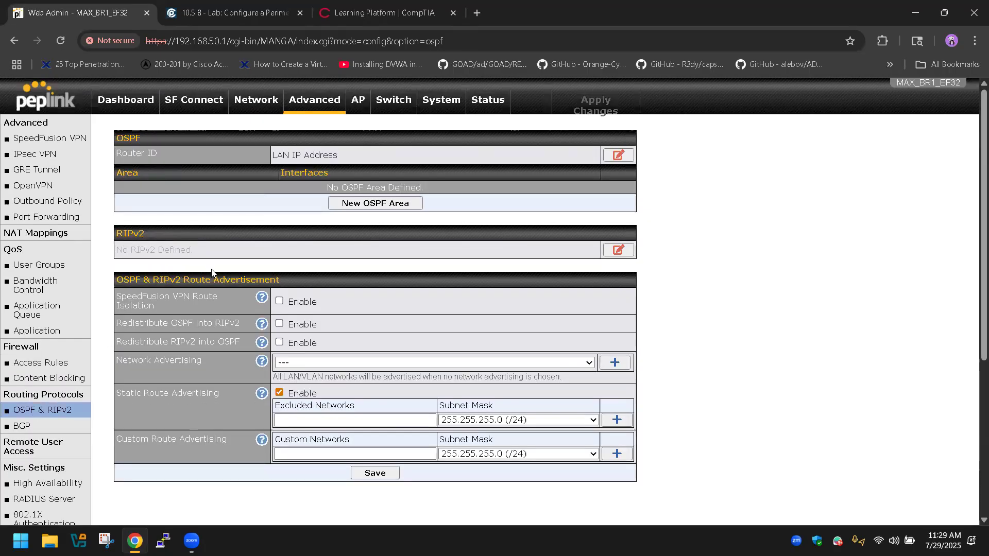
left_click(43, 428)
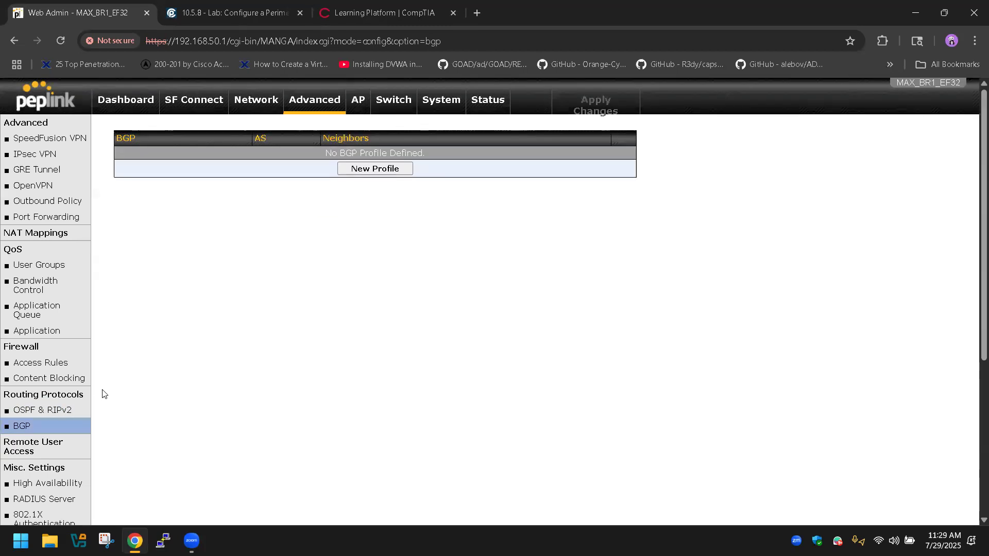
left_click(52, 450)
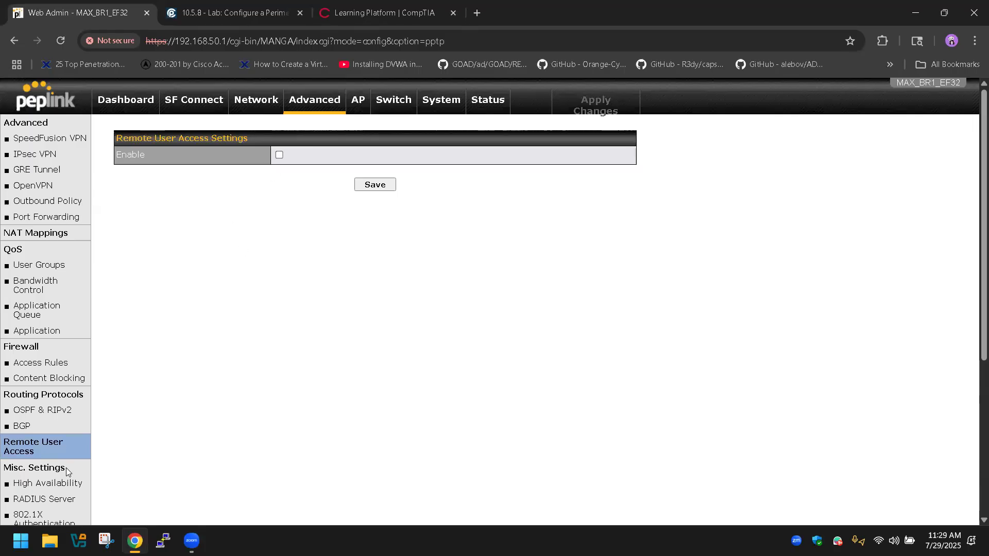
Review the High Availability settings and the RADIUS authentication and accounting server profiles
left_click(64, 483)
scroll(62, 407, "down", 1)
scroll(62, 380, "down", 1)
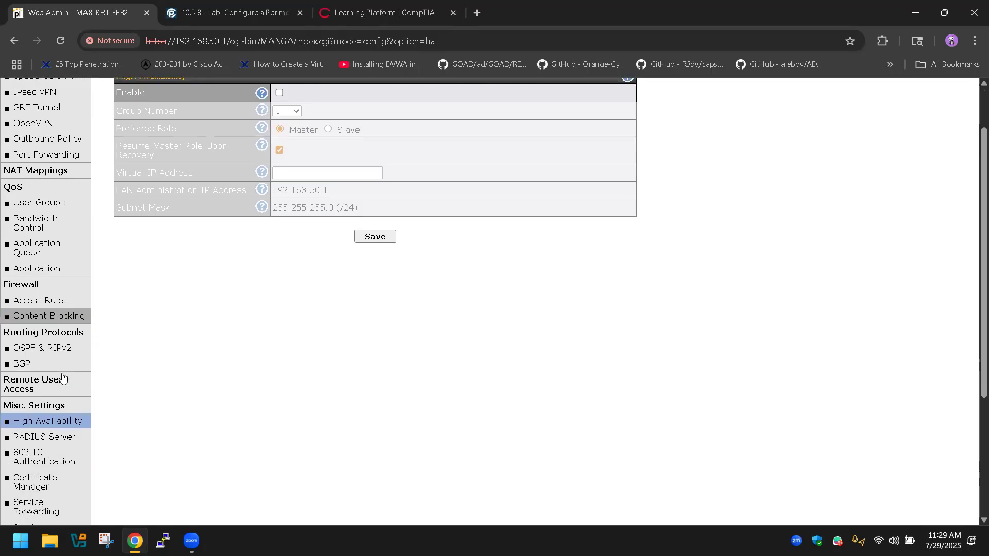
scroll(61, 396, "down", 1)
left_click(50, 406)
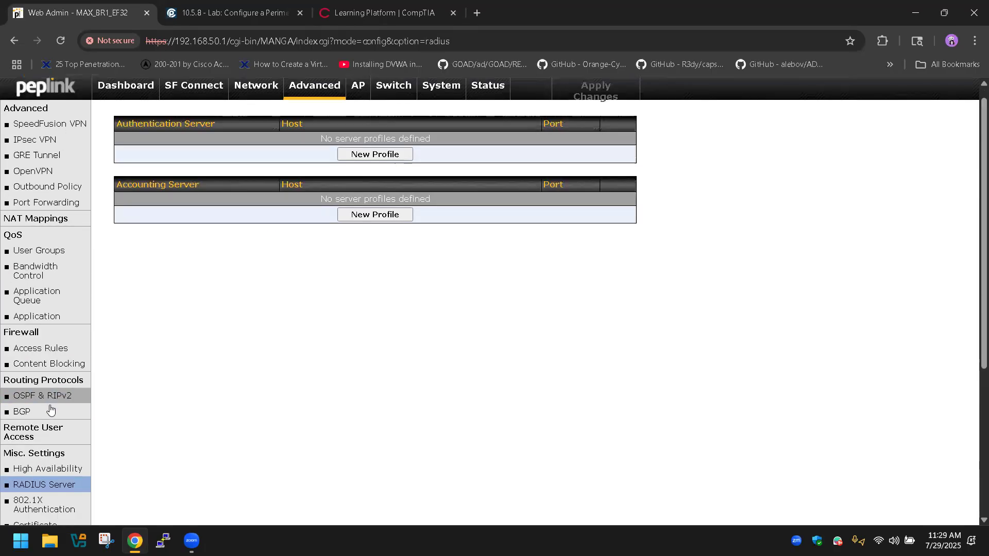
Review the 802.1X Authentication page and the certificates in Certificate Manager
scroll(50, 405, "down", 3)
left_click(50, 404)
scroll(51, 411, "down", 4)
scroll(51, 410, "up", 4)
scroll(51, 411, "down", 4)
left_click(54, 343)
Review the Service Forwarding settings and the Service Passthrough support options under the miscellaneous settings
scroll(61, 344, "down", 3)
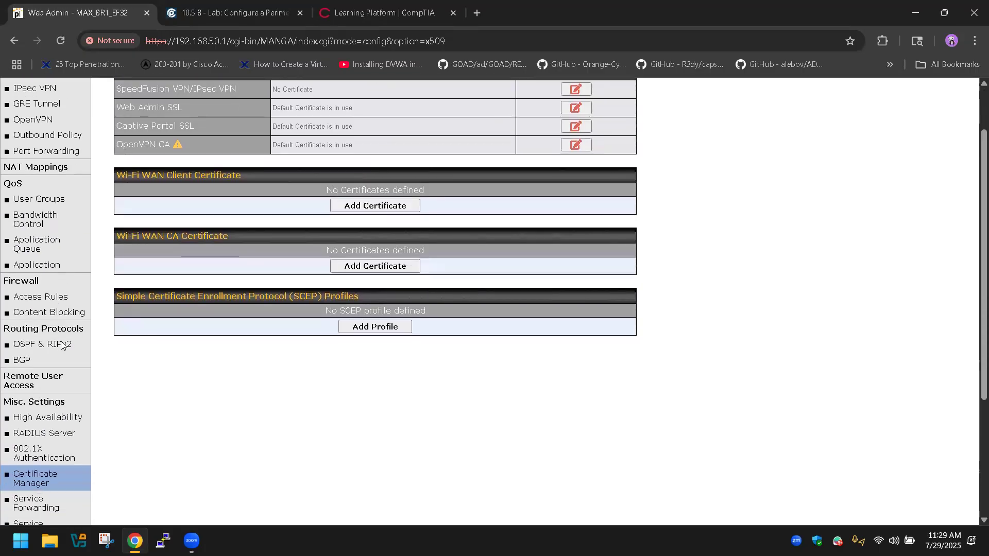
left_click(43, 381)
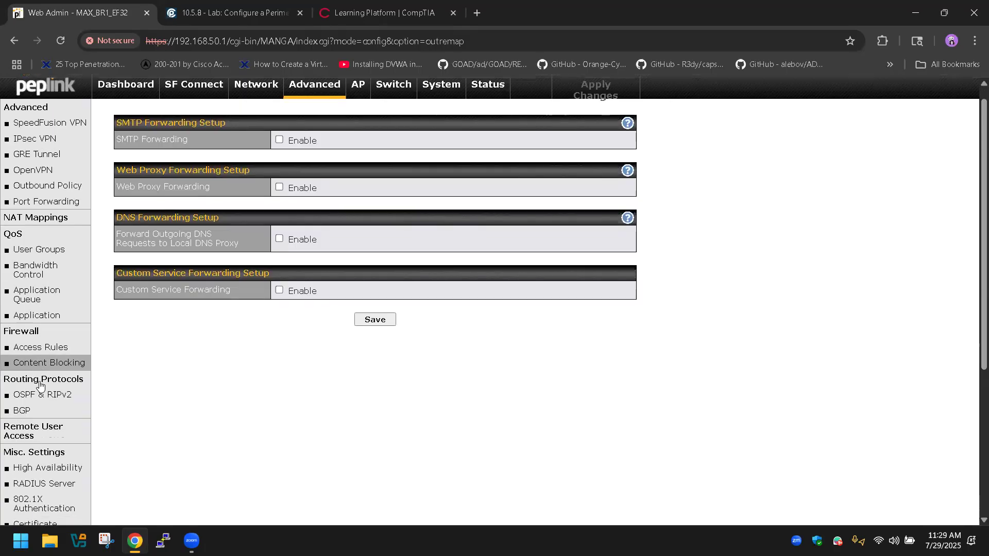
scroll(40, 388, "down", 4)
left_click(38, 396)
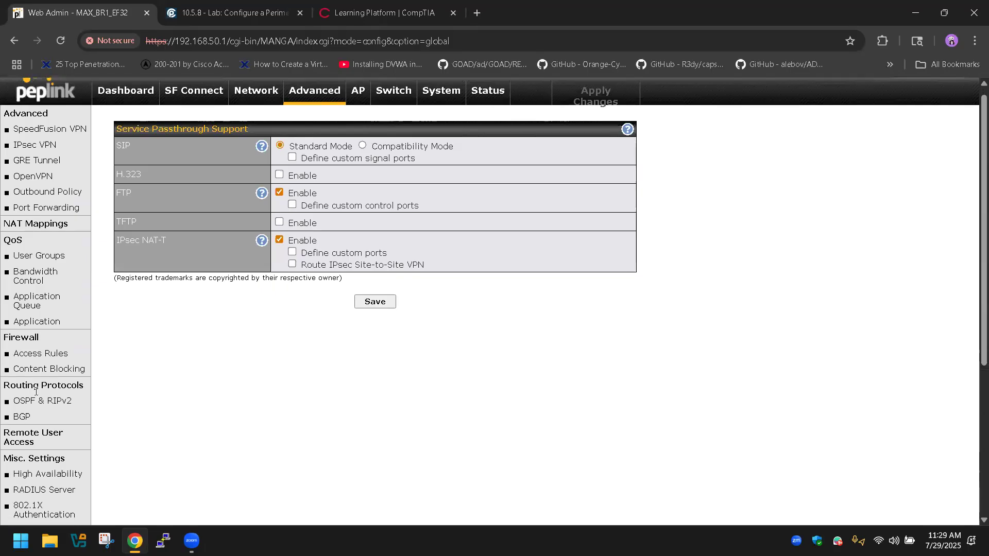
Review the GPIO input settings and the NTP Server page
scroll(36, 397, "down", 4)
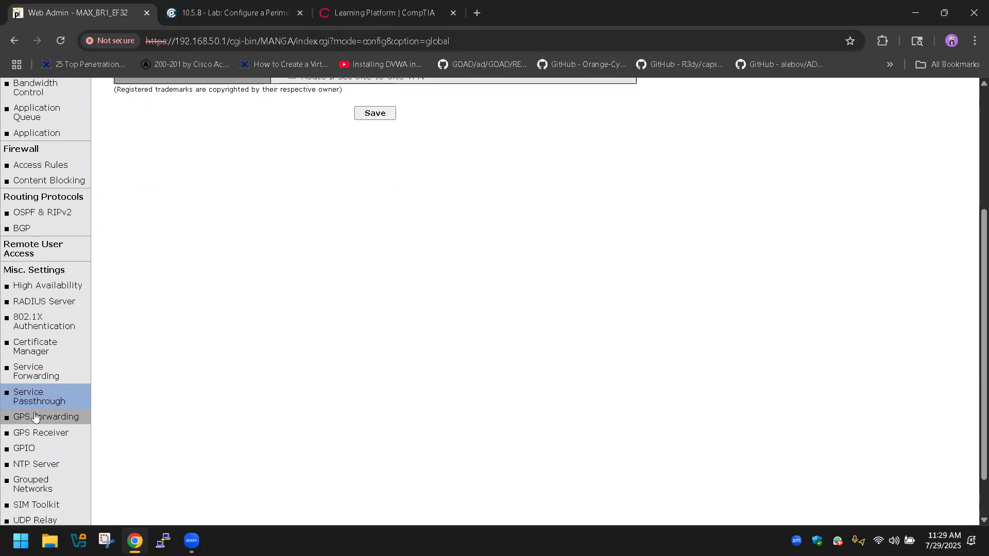
left_click(41, 453)
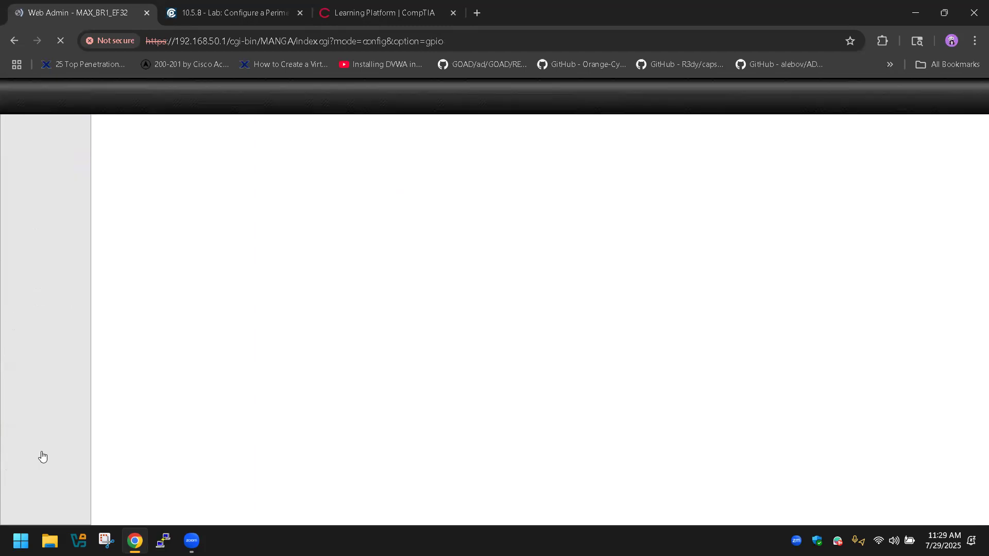
scroll(60, 373, "down", 1)
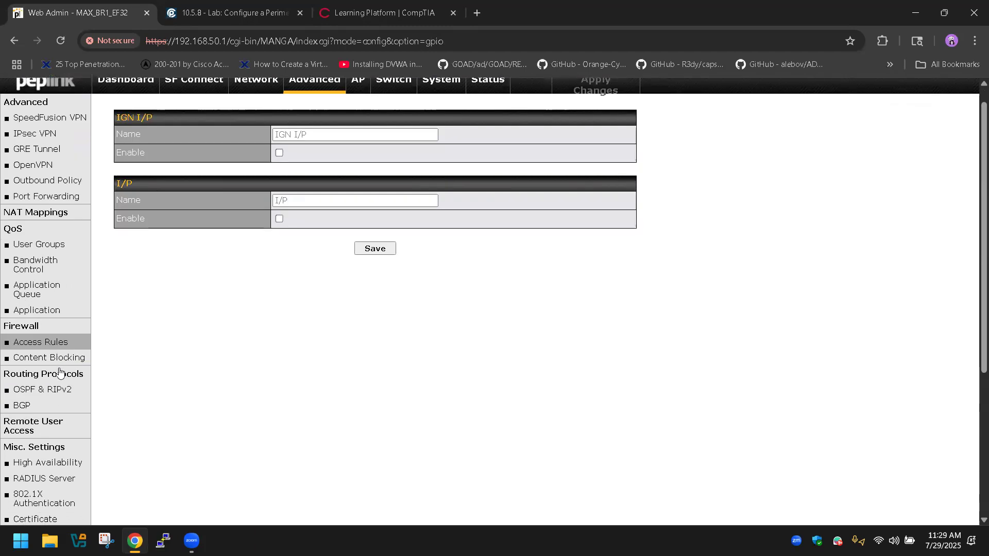
scroll(59, 373, "down", 5)
left_click(42, 422)
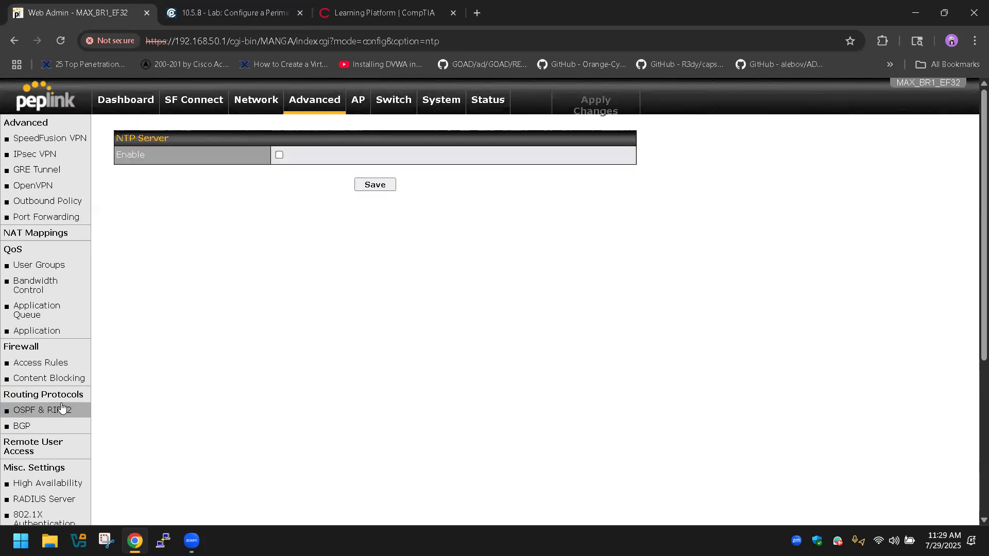
Review the Grouped Networks page and the cellular SIM status in SIM Toolkit
scroll(62, 408, "down", 4)
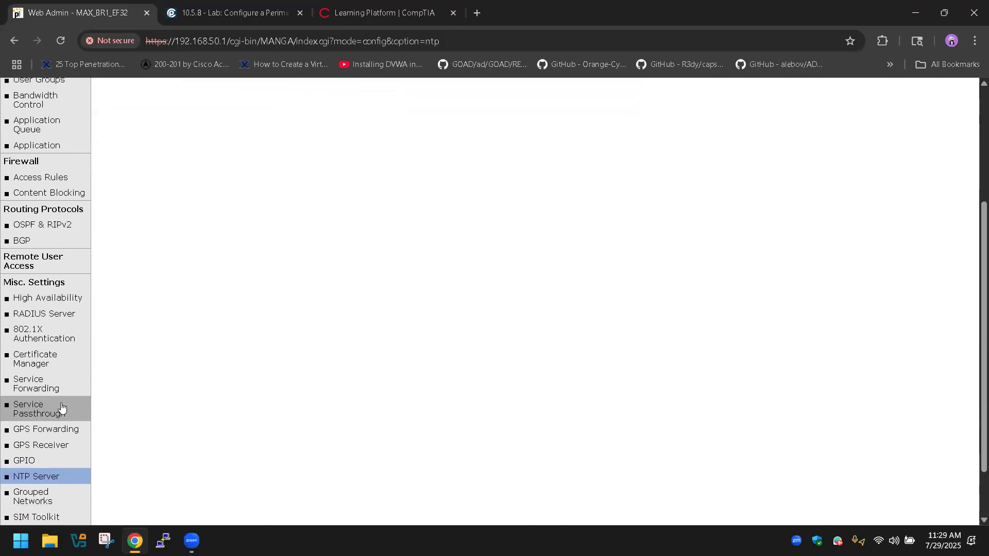
left_click(37, 461)
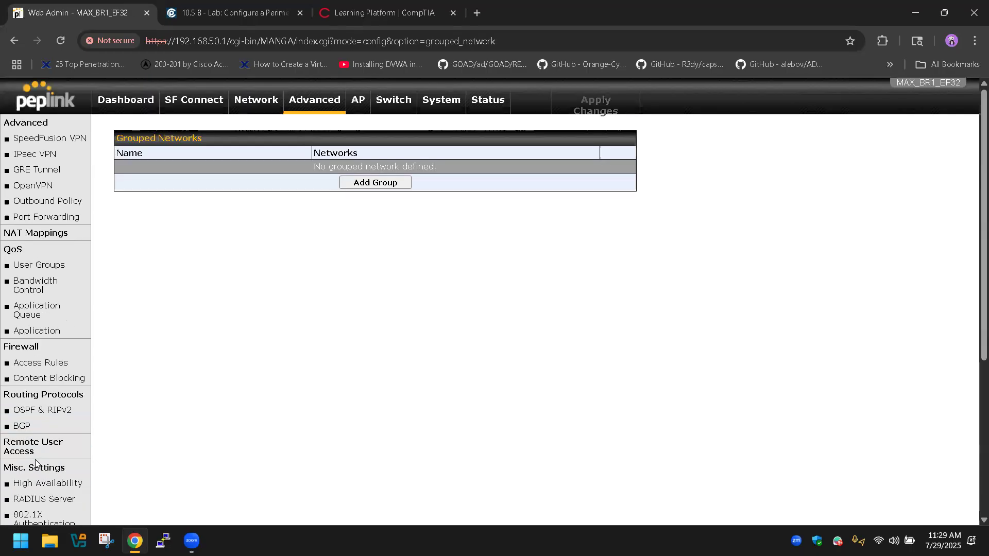
scroll(37, 460, "down", 1)
scroll(36, 460, "up", 1)
scroll(36, 461, "down", 5)
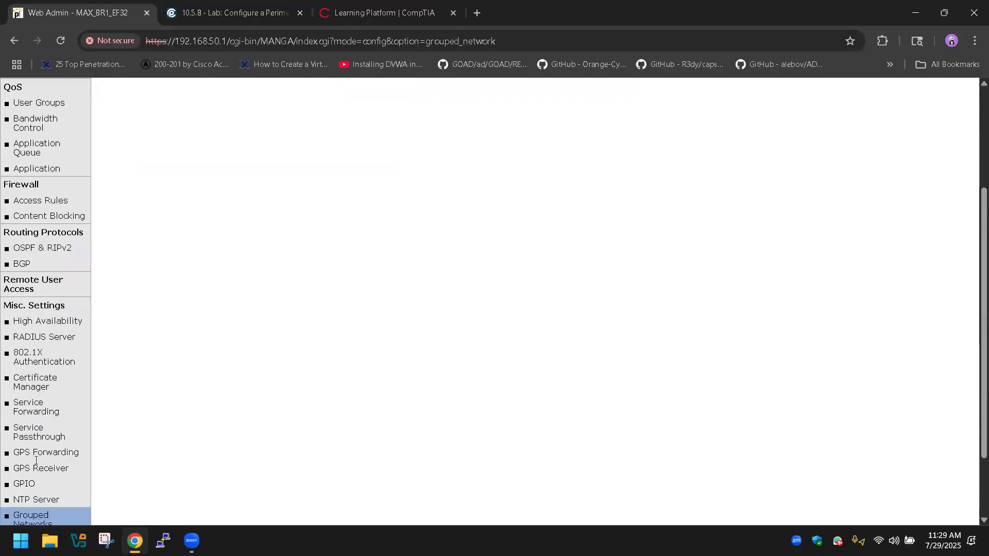
left_click(37, 450)
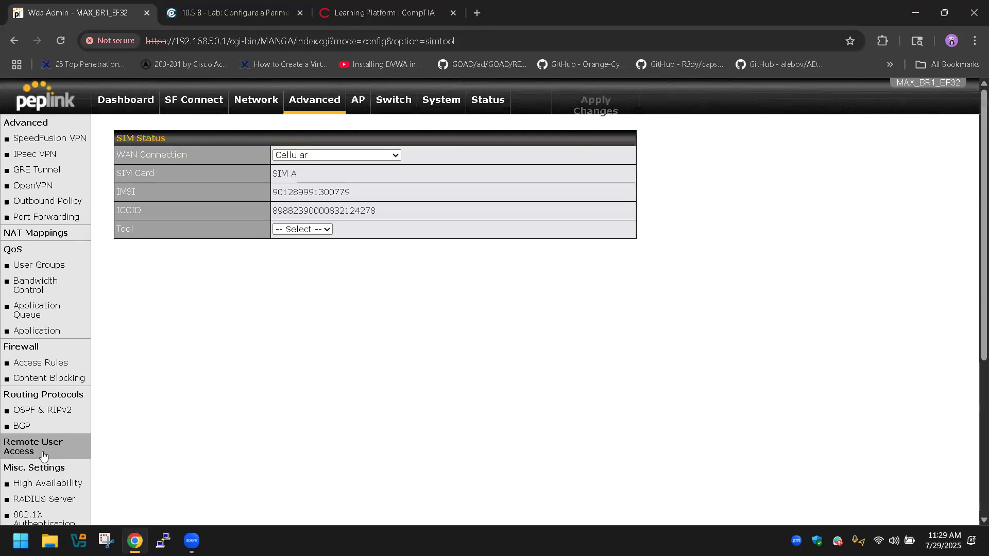
Review the UDP broadcast/multicast relay settings and the UDP relay rules table
scroll(43, 455, "down", 1)
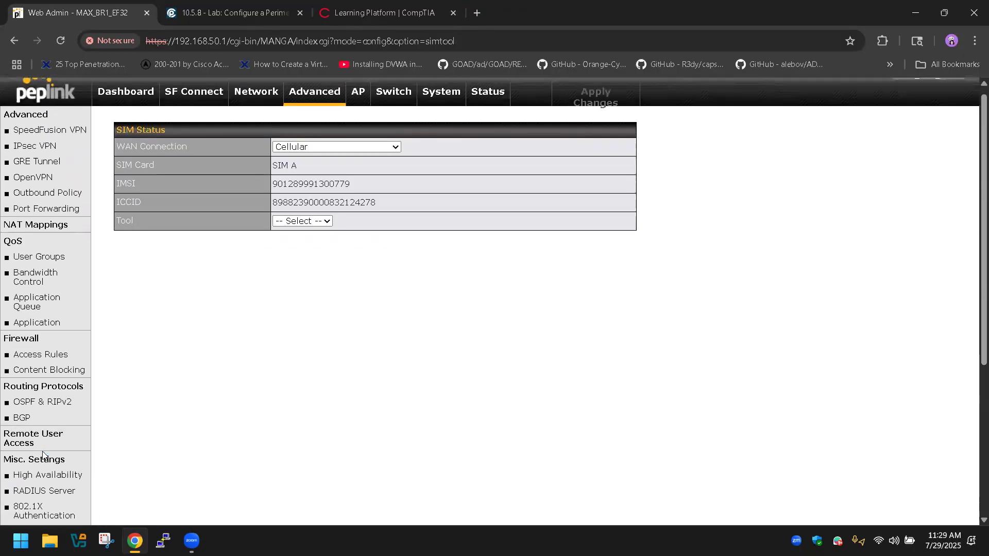
scroll(43, 456, "down", 5)
left_click(40, 465)
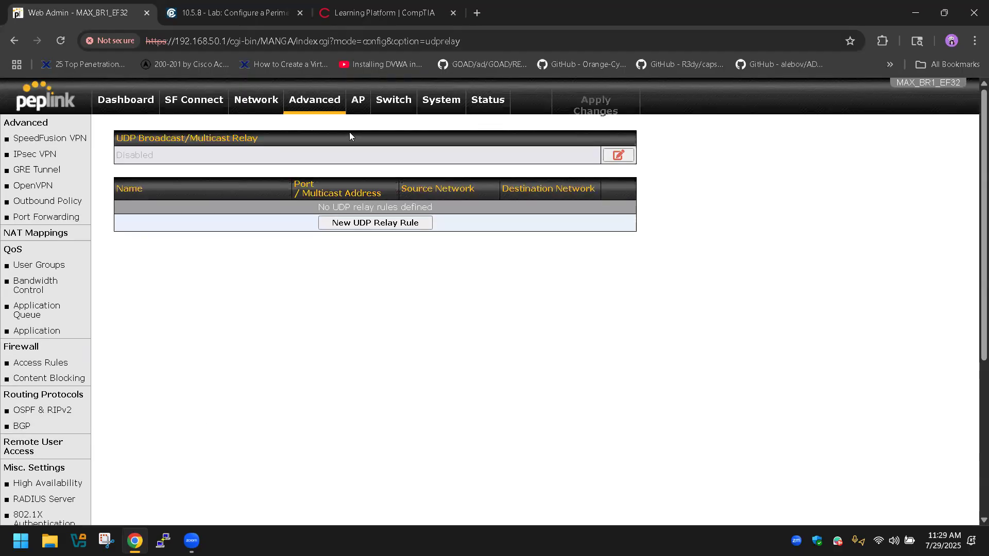
Review the access point's Wireless SSID and Wireless Mesh pages, and examine its radio and web administration settings
left_click(361, 108)
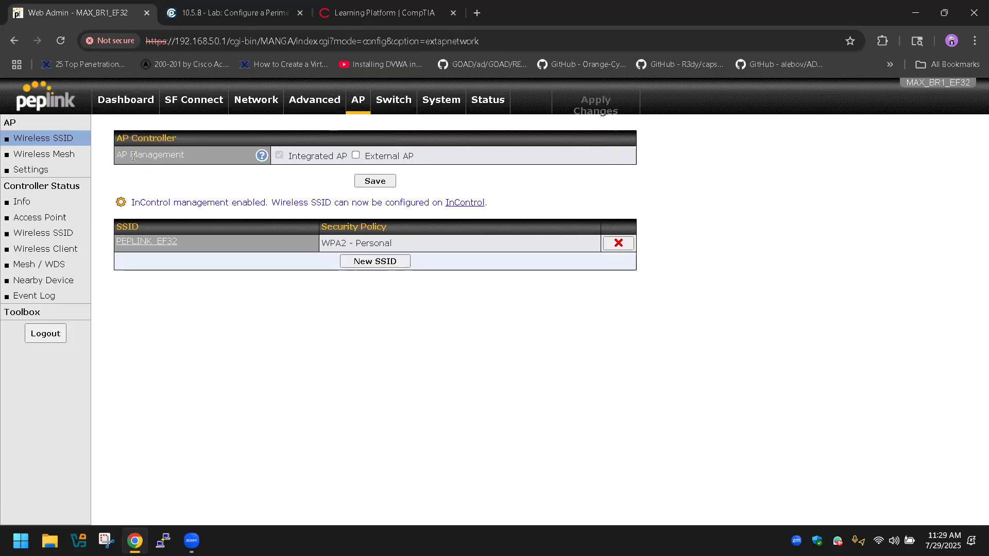
left_click(42, 154)
left_click(38, 170)
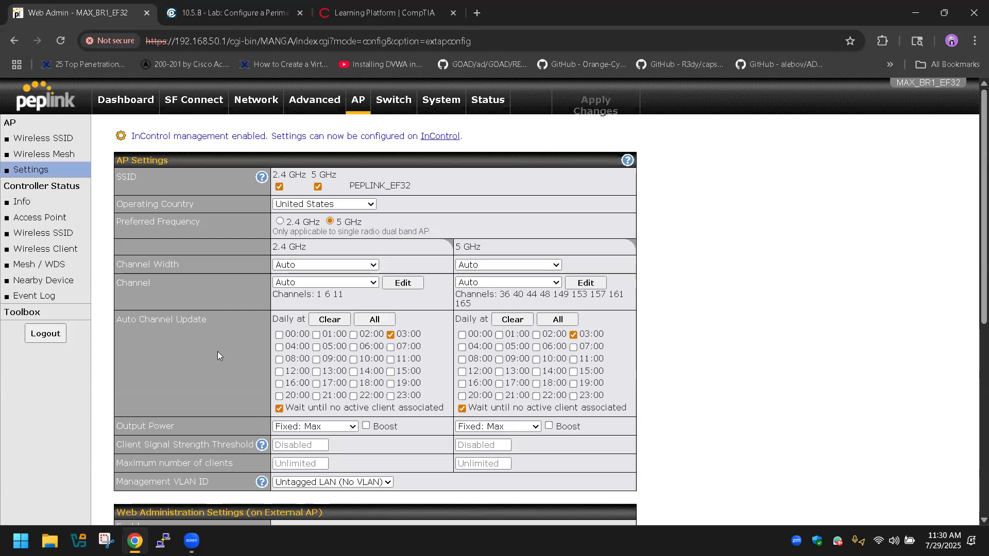
scroll(217, 355, "down", 3)
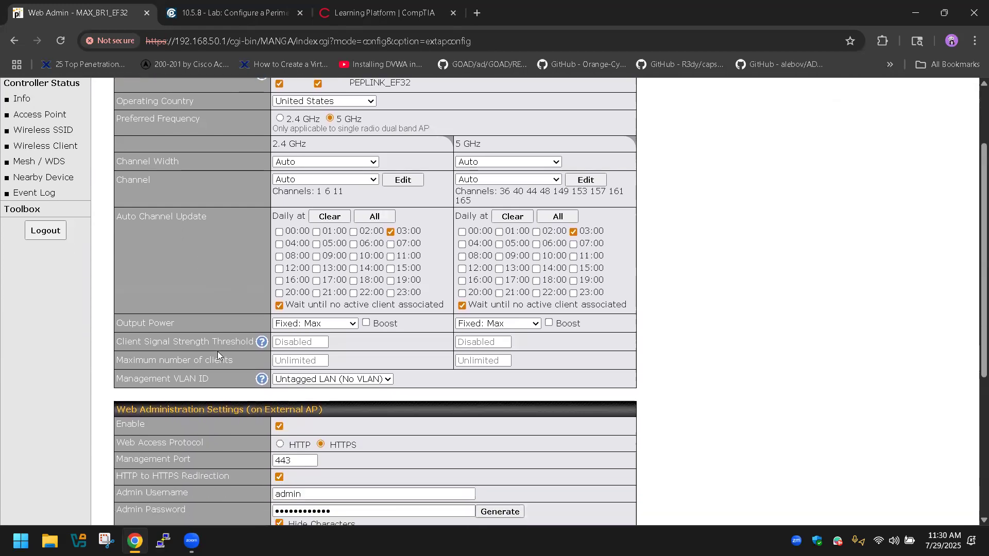
scroll(217, 352, "down", 5)
scroll(217, 351, "up", 8)
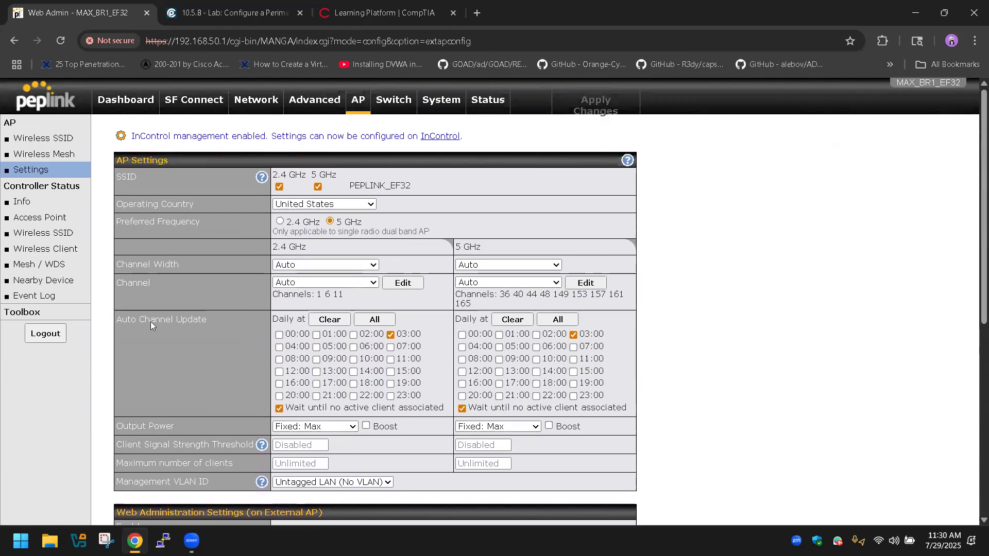
Review the AP controller status pages for general info, access points, wireless SSIDs and mesh/WDS links
left_click(47, 205)
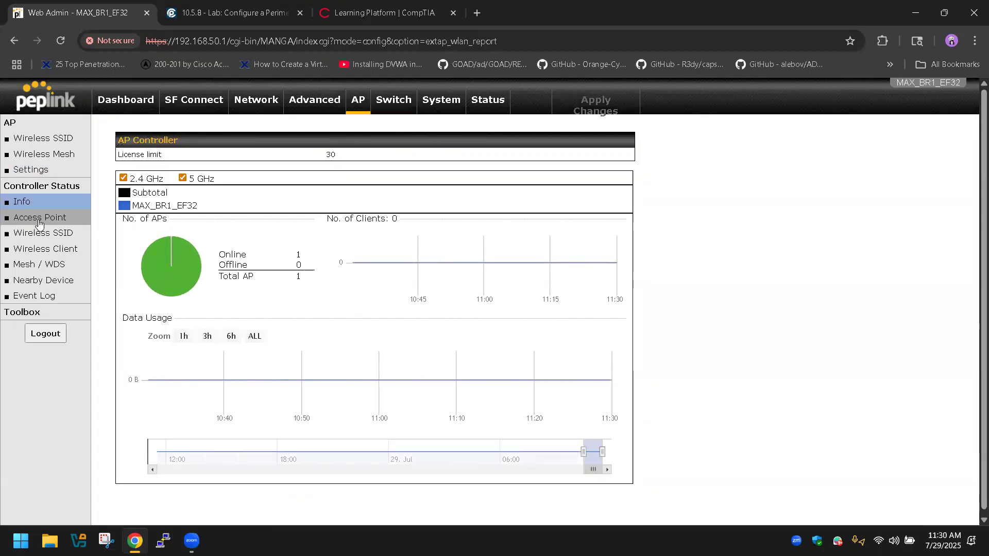
left_click(40, 222)
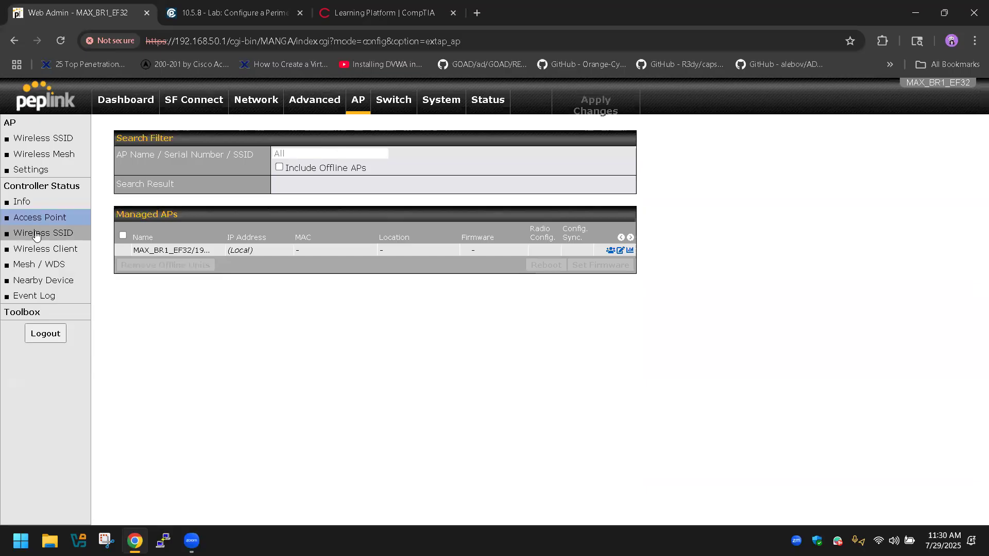
left_click(36, 235)
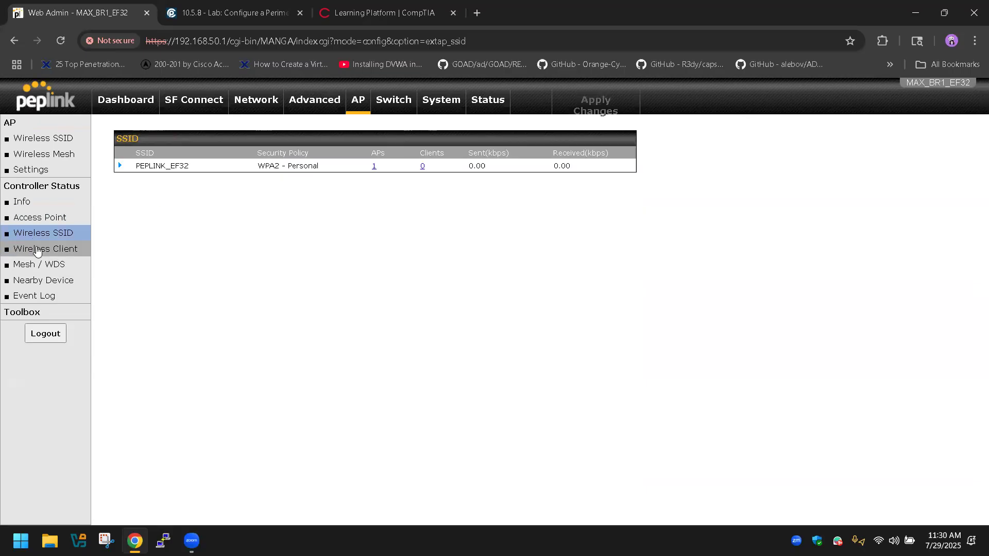
left_click(36, 266)
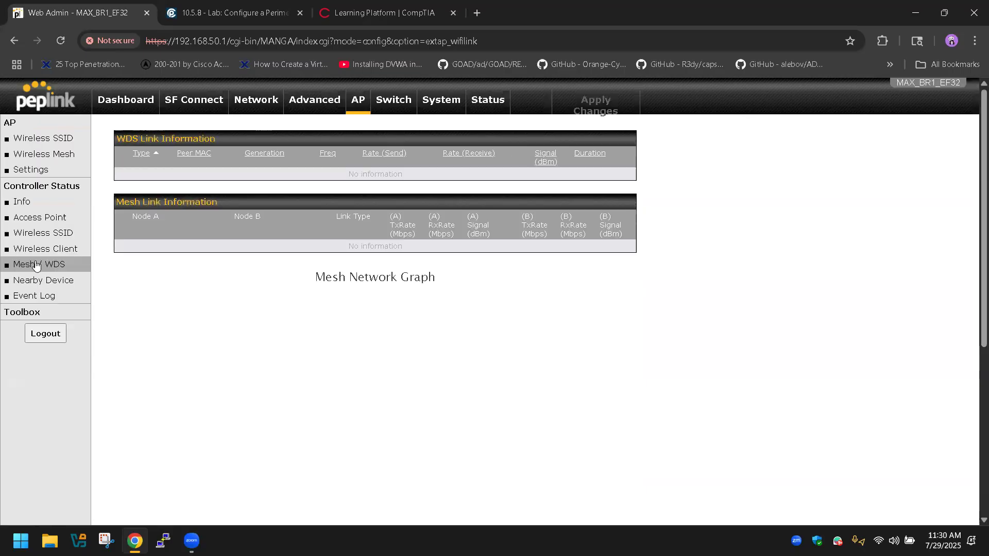
Review the AP Toolbox sections for custom firmware, auto power update, auto channel update and firmware packs
left_click(32, 312)
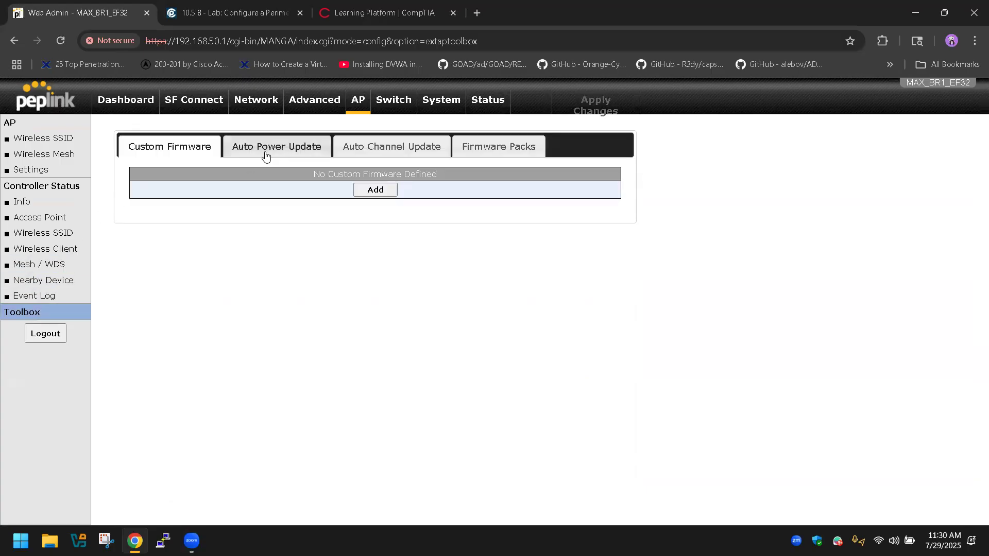
left_click(488, 154)
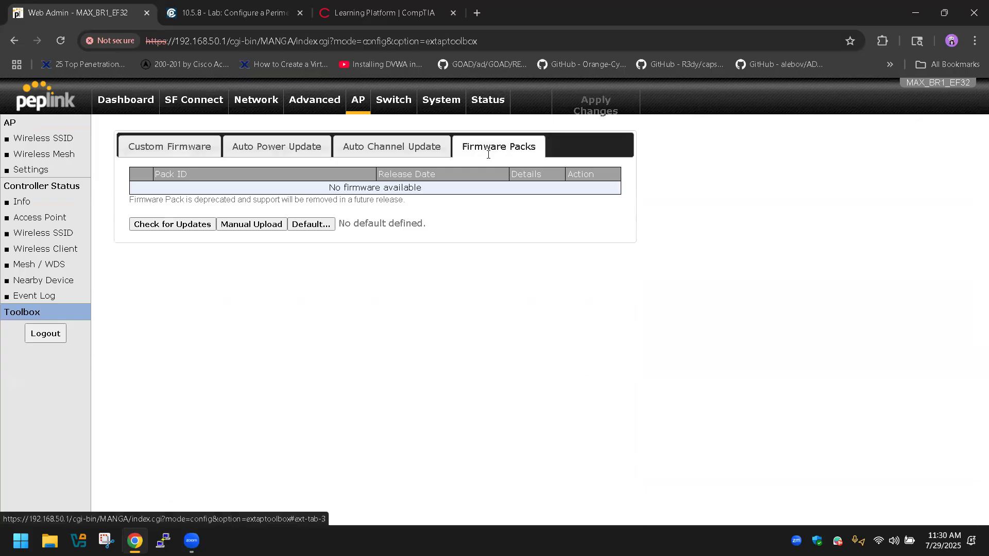
left_click(181, 148)
left_click(264, 149)
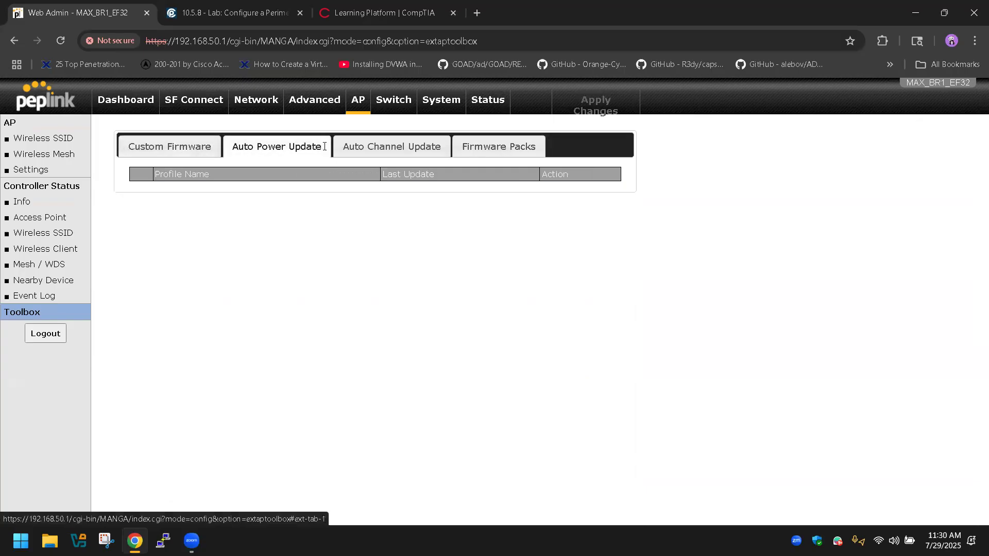
left_click(366, 148)
left_click(483, 148)
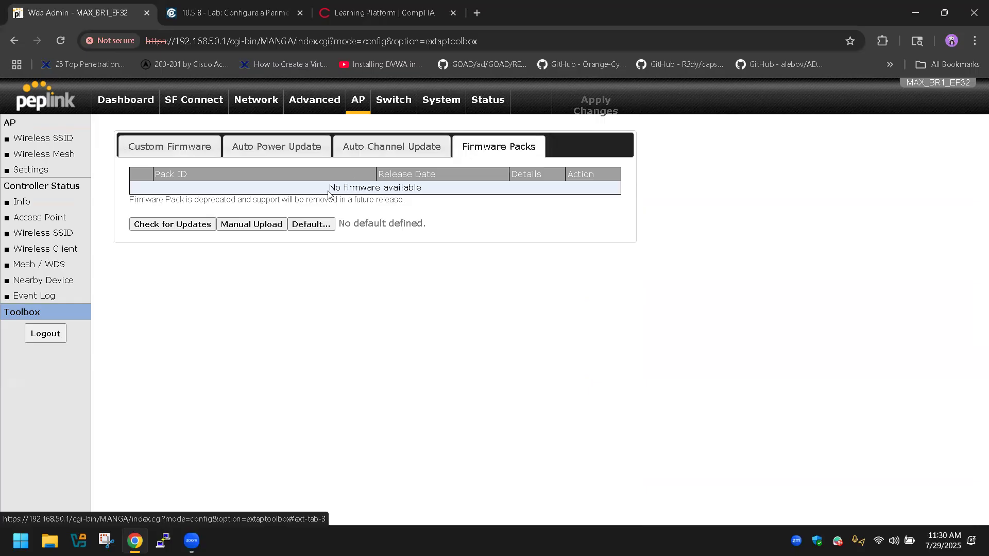
Review the Switch Controller page and the system's Admin Security and Firmware pages
left_click(398, 100)
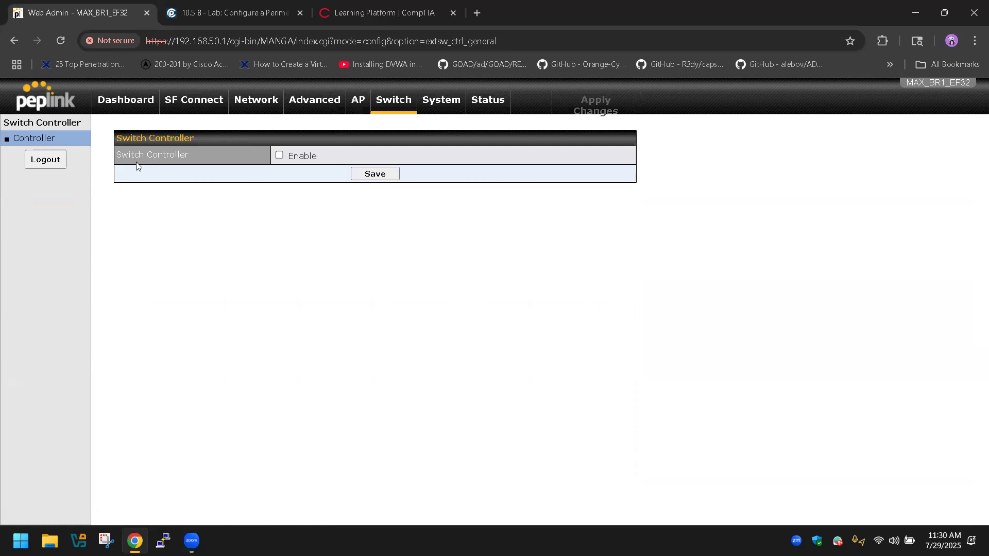
left_click(448, 106)
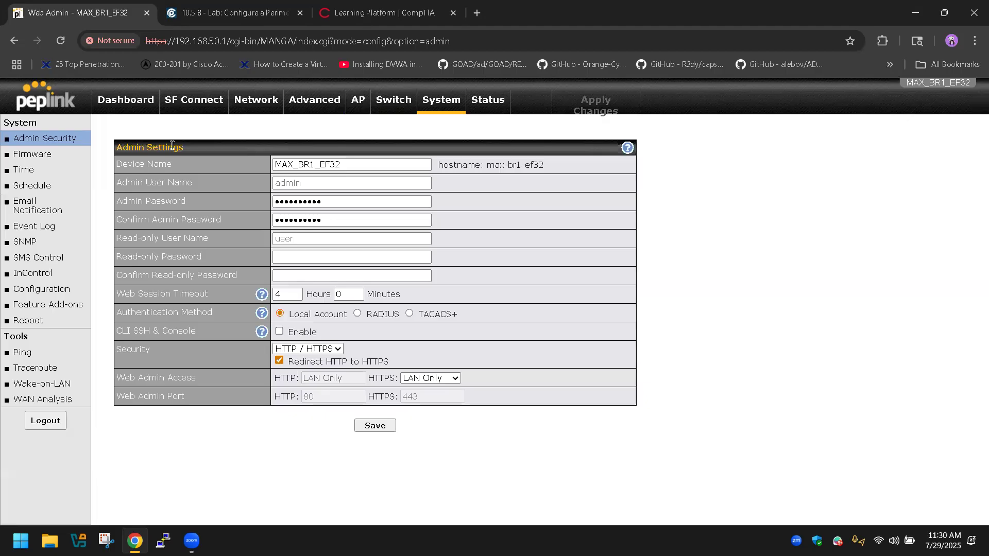
left_click(54, 157)
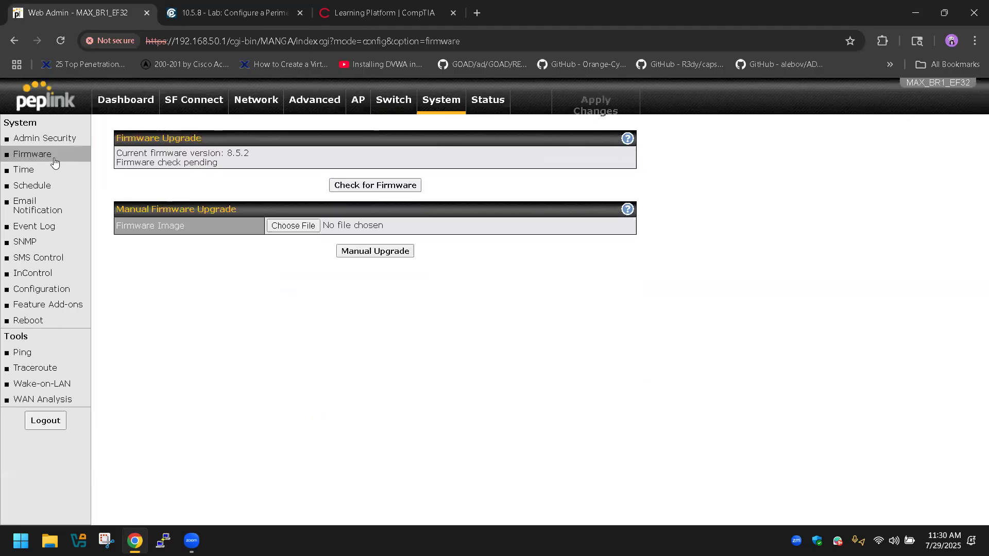
Review the system's time, schedule, email notification and event log settings
left_click(45, 171)
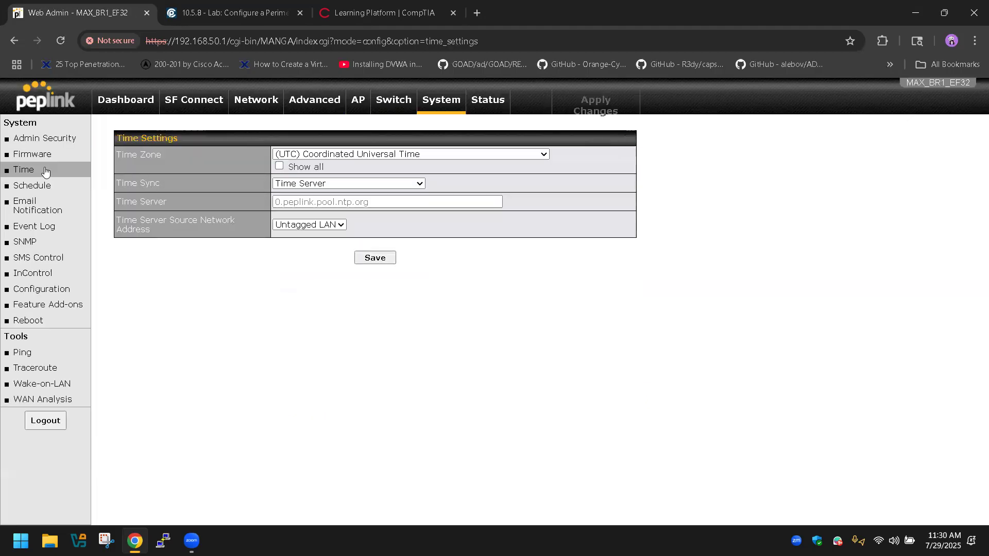
left_click(44, 187)
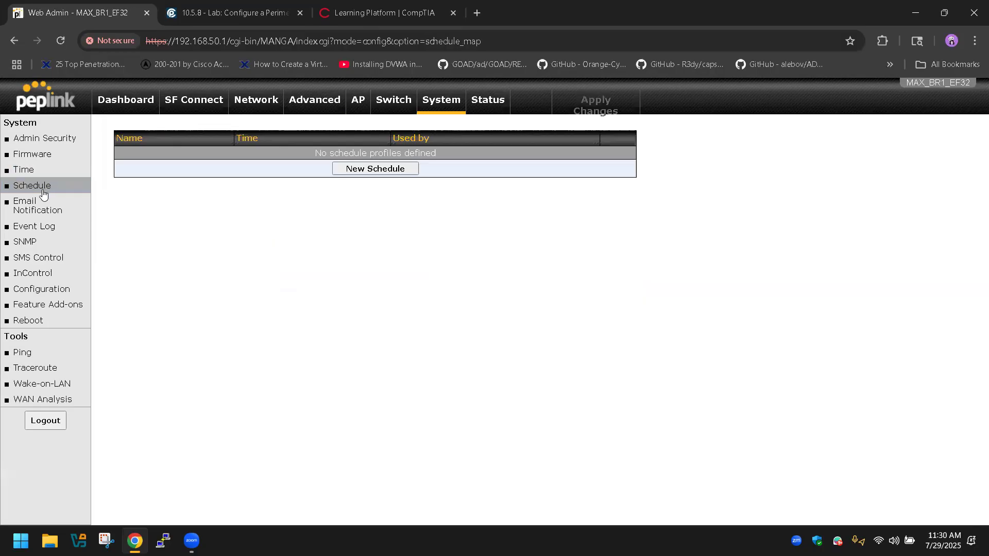
left_click(39, 205)
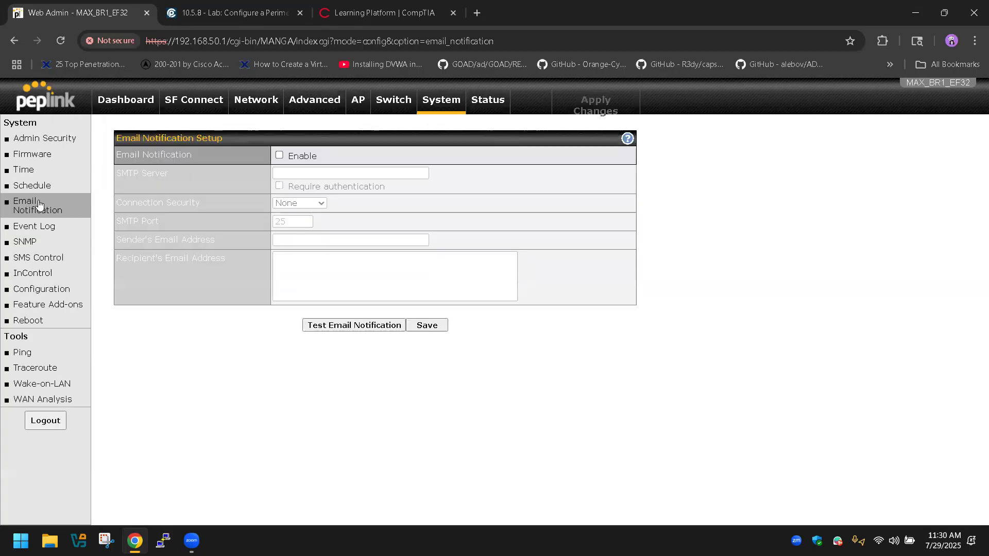
left_click(35, 225)
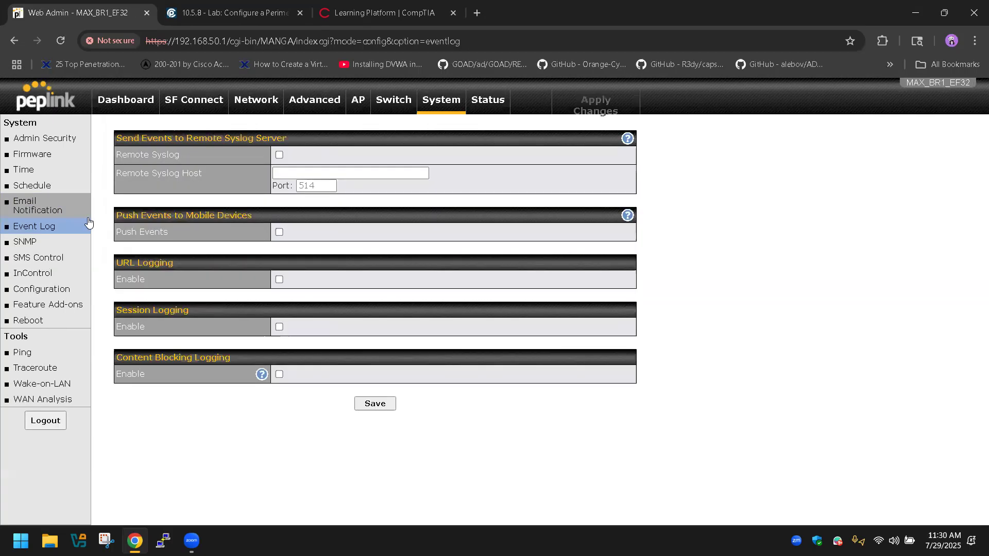
Review the SNMP, SMS Control and InControl management settings
left_click(47, 242)
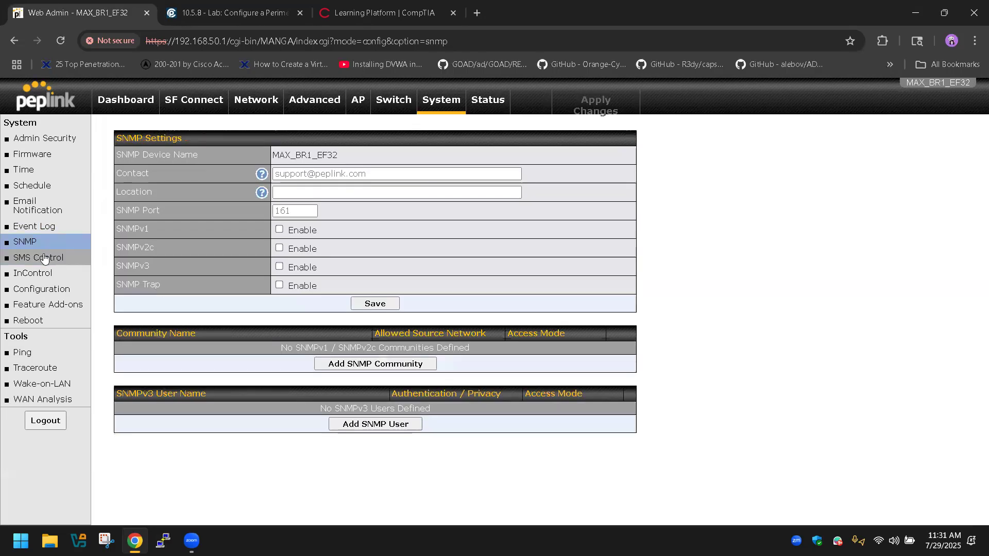
left_click(44, 259)
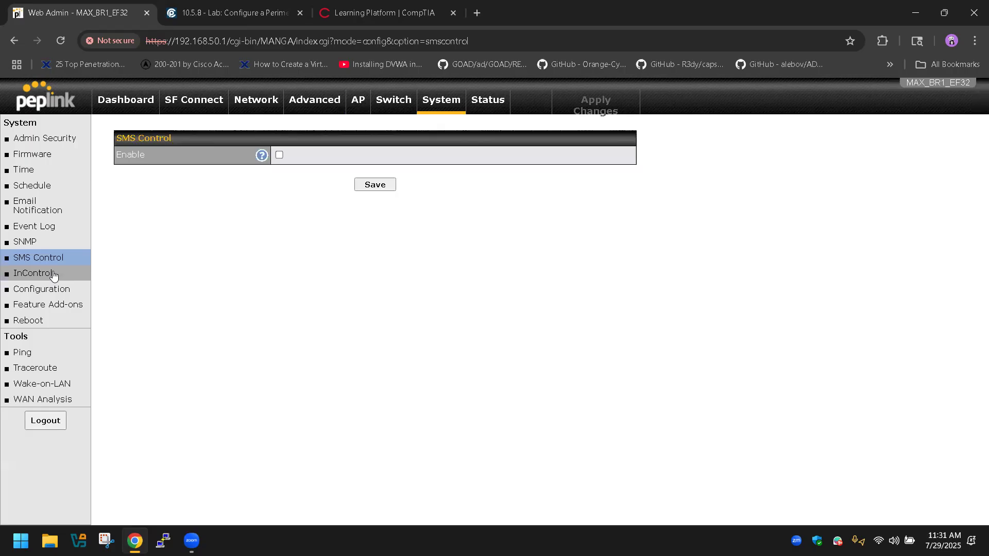
left_click(54, 275)
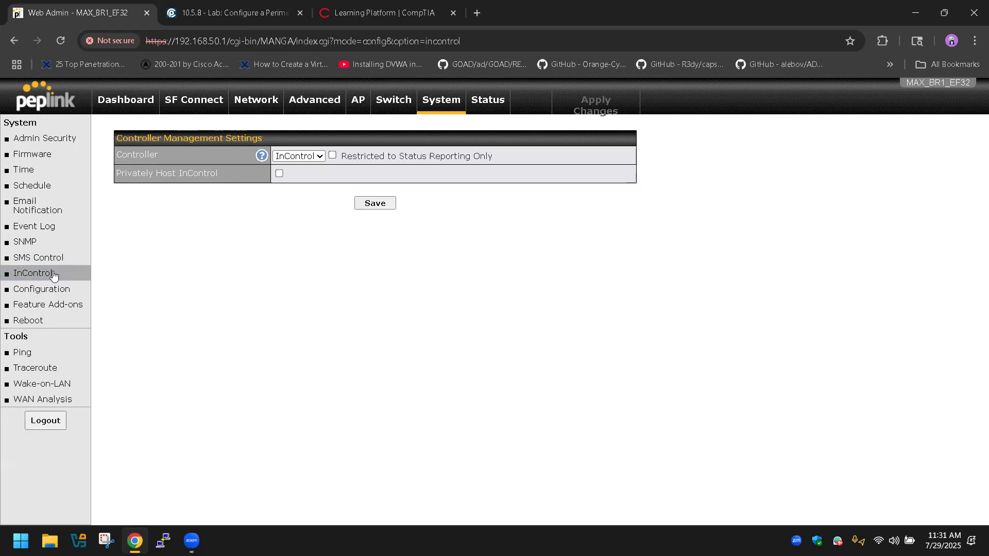
Review the system's Configuration backup and restore, Feature Add-ons and Reboot pages
left_click(44, 291)
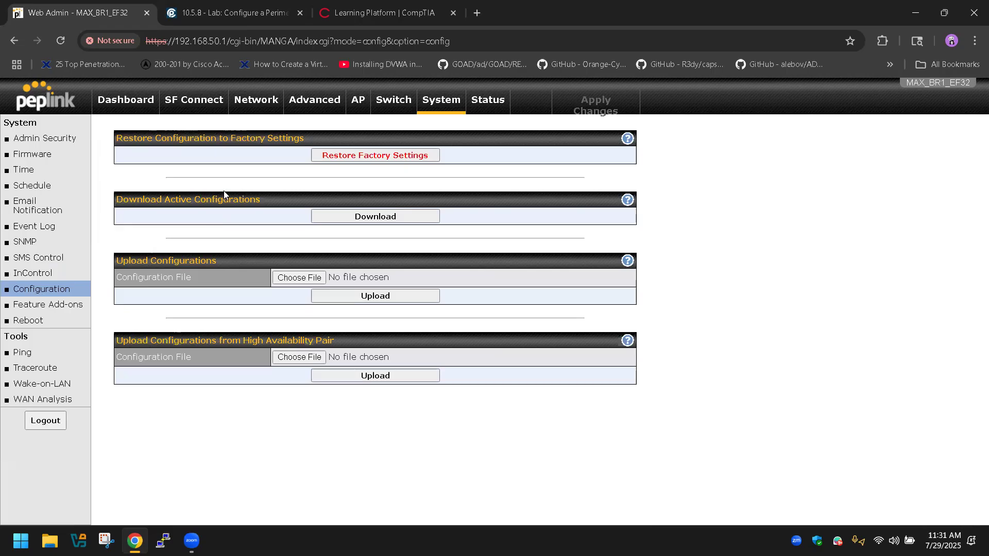
left_click(57, 308)
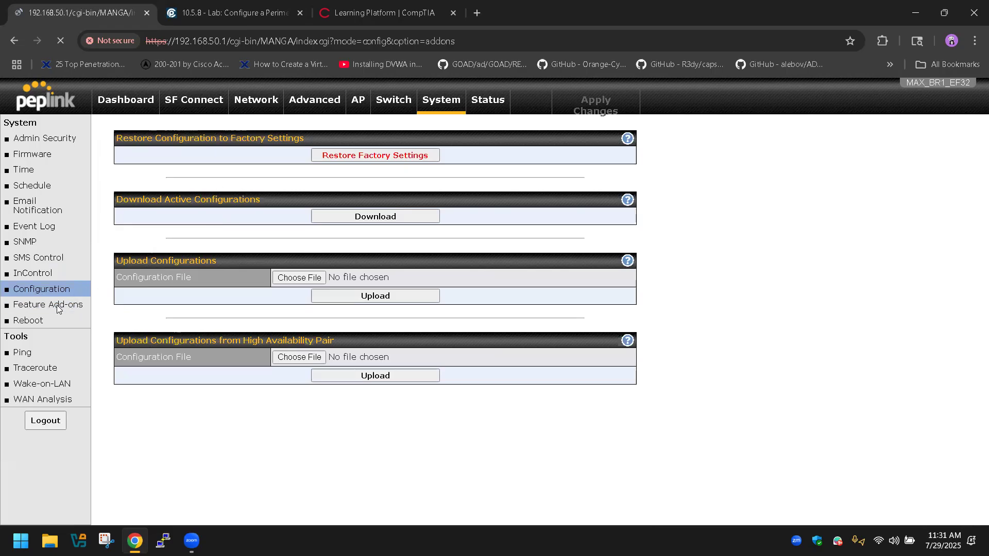
left_click(314, 176)
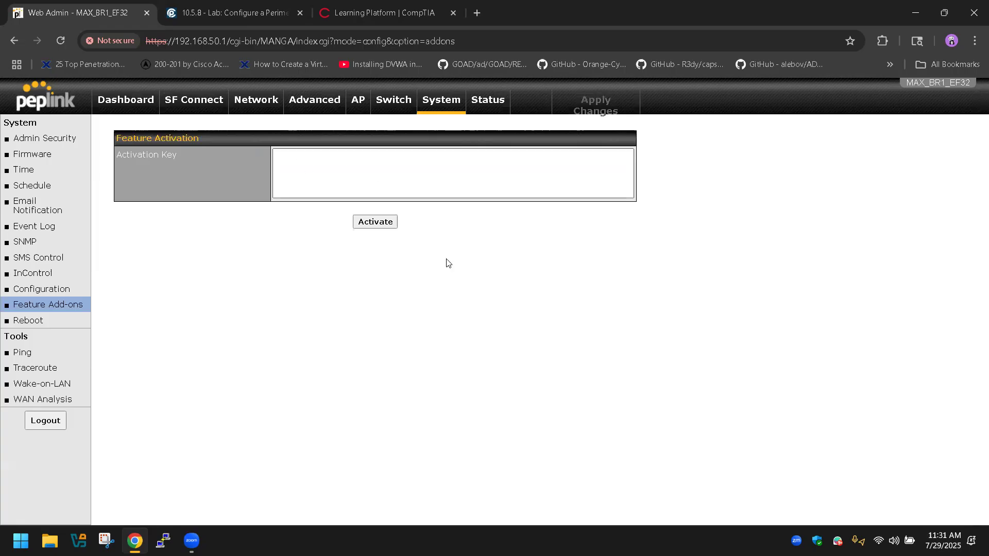
left_click(80, 325)
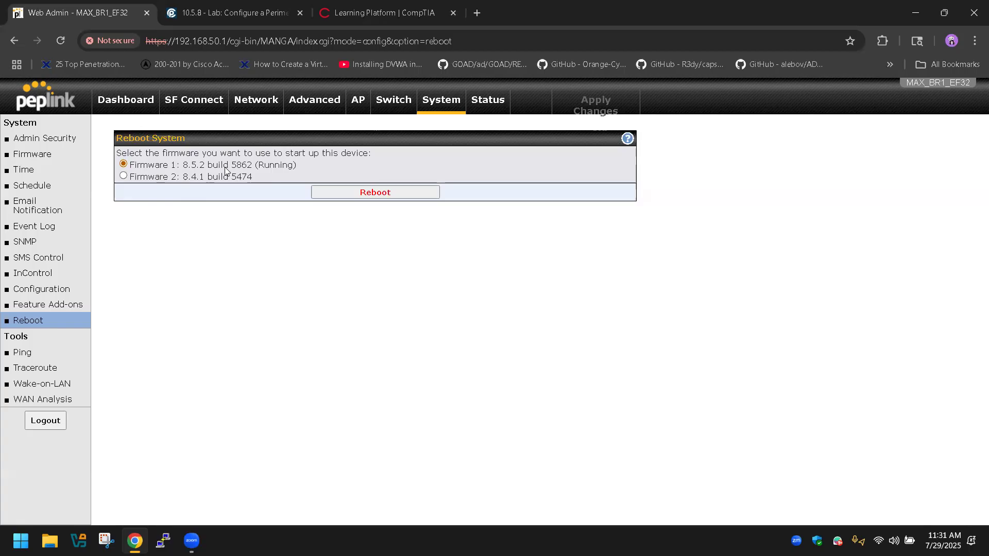
Review the Ping, Traceroute, Wake-on-LAN and WAN Analysis tools
left_click(20, 356)
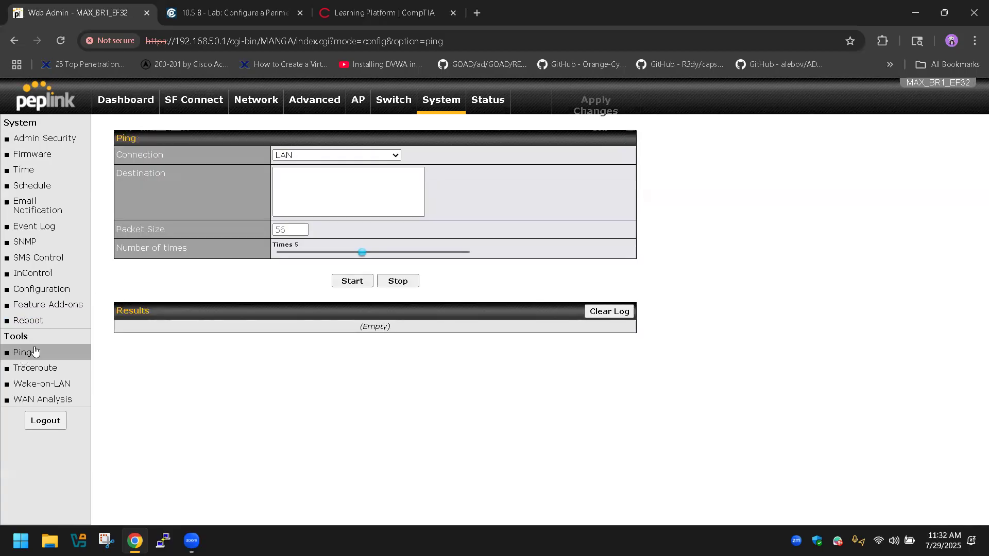
left_click(52, 369)
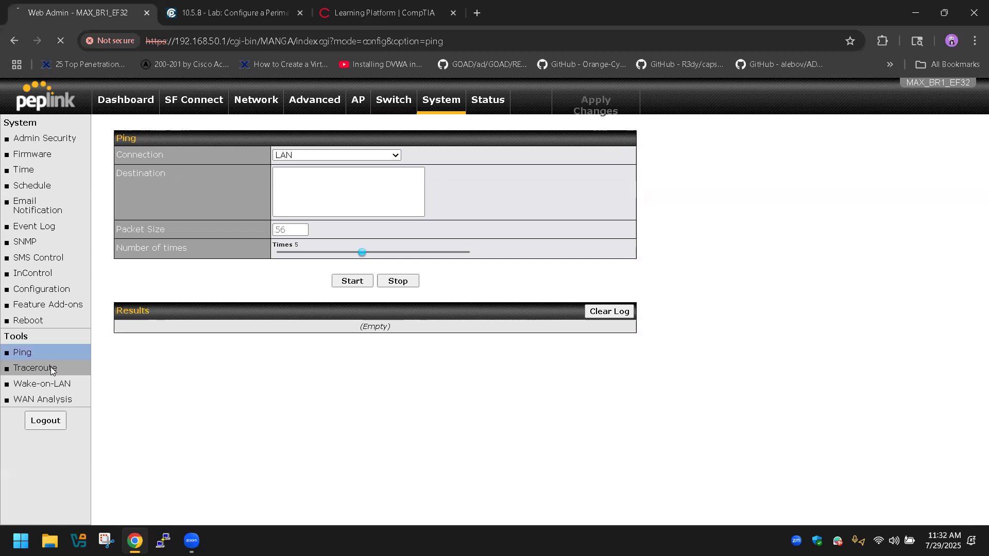
left_click(57, 388)
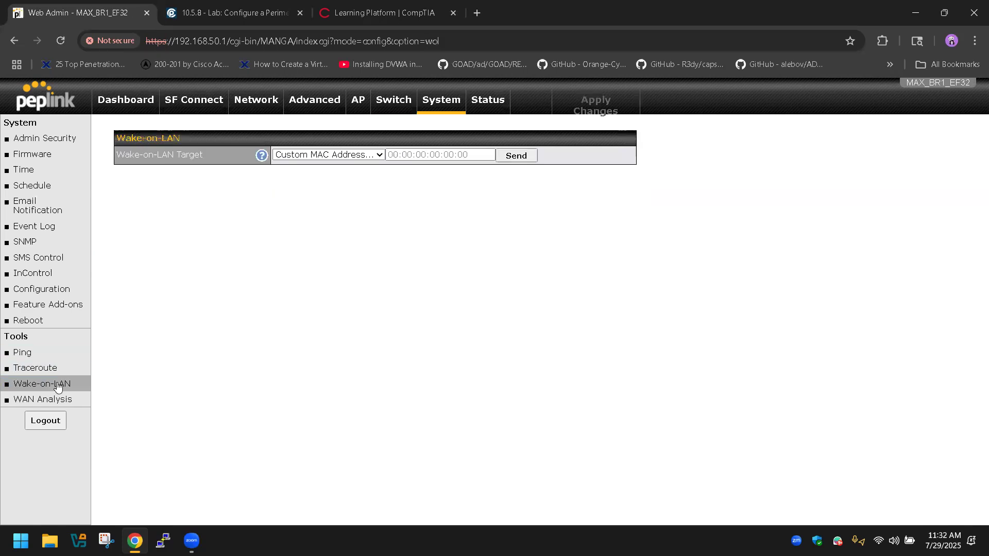
left_click(46, 401)
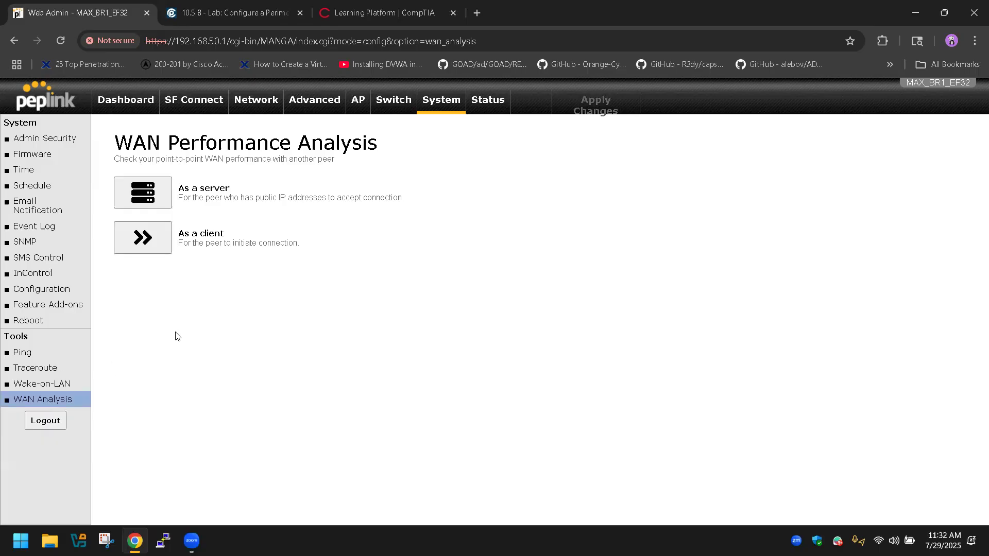
Examine the router's device information, Ethernet port status, active sessions and client list
left_click(491, 103)
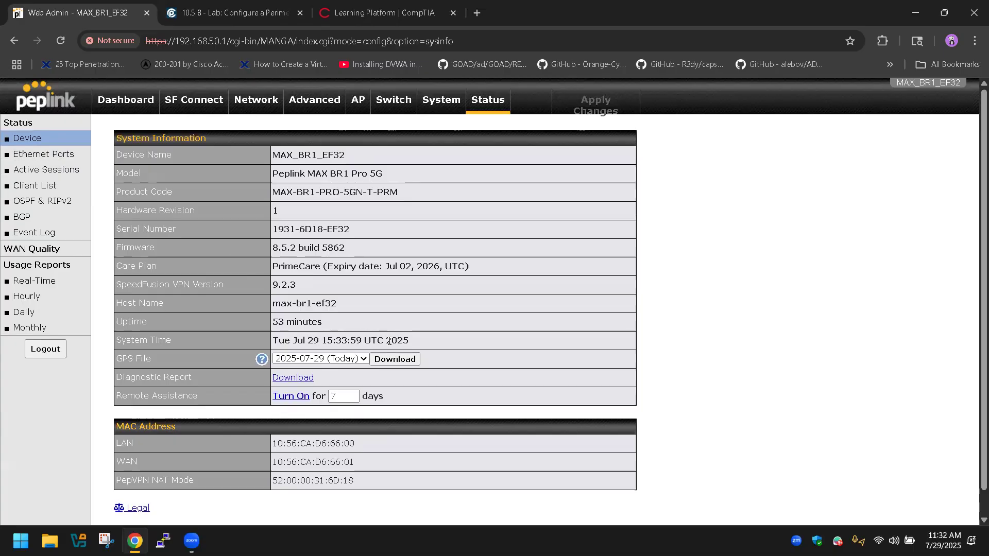
left_click(45, 154)
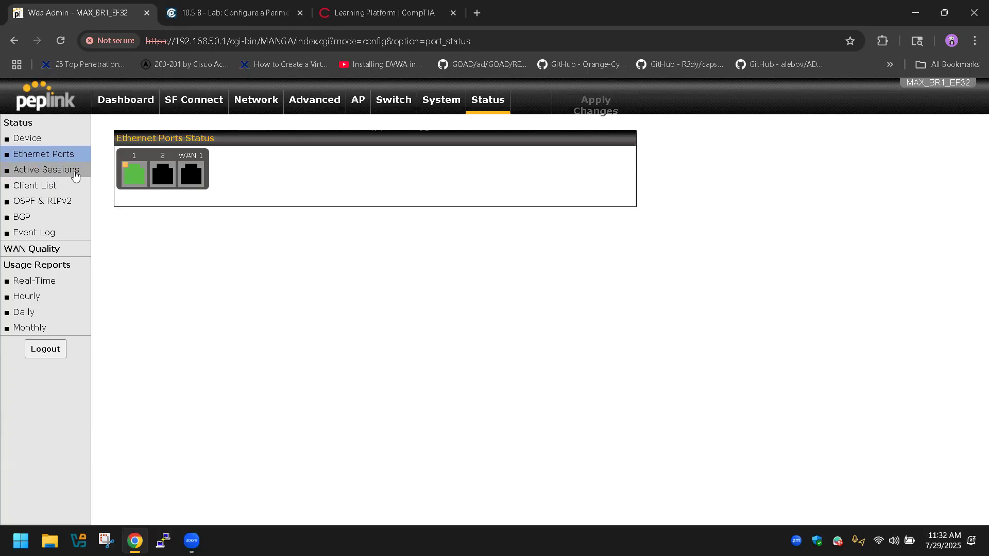
left_click(75, 175)
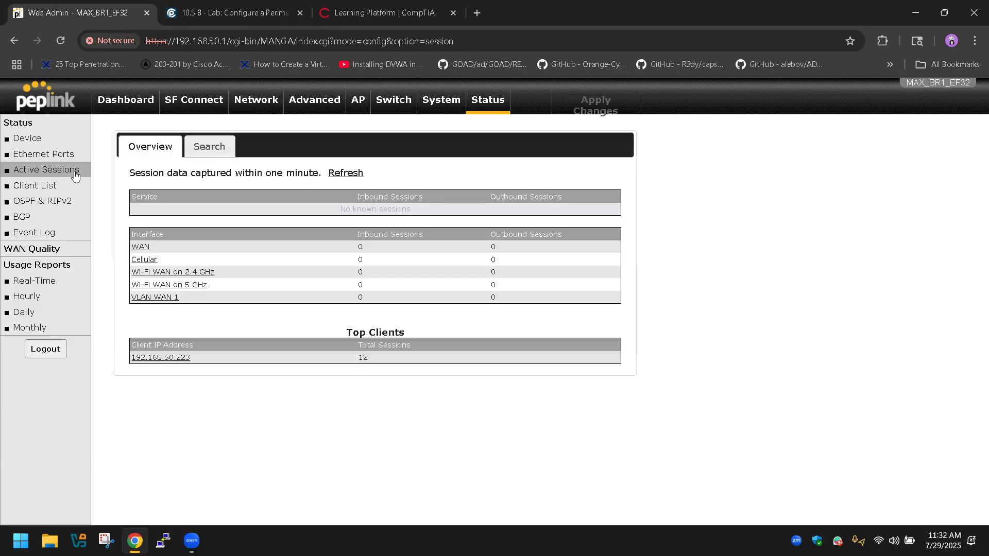
left_click(52, 193)
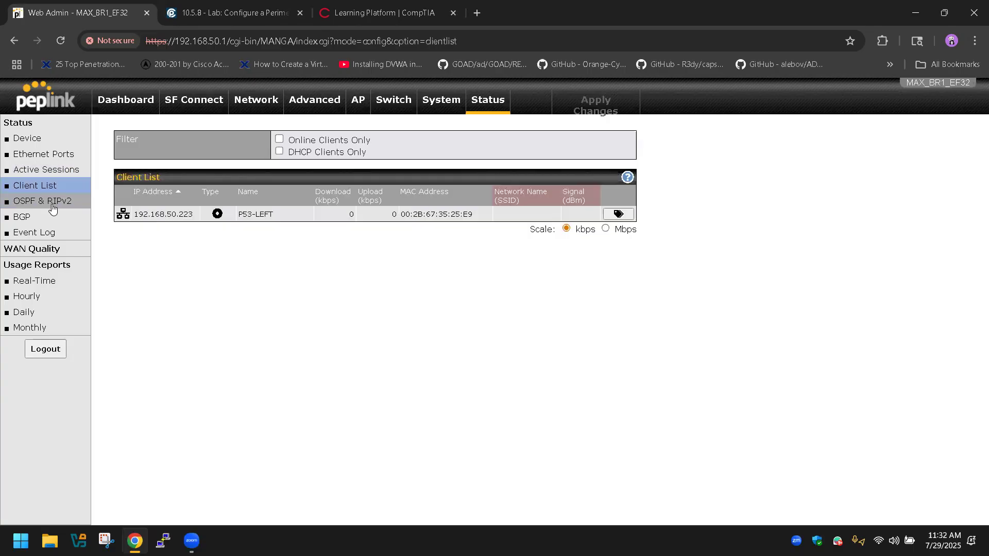
Review the OSPF & RIPv2 status, the device event log and the WAN Quality page
left_click(52, 205)
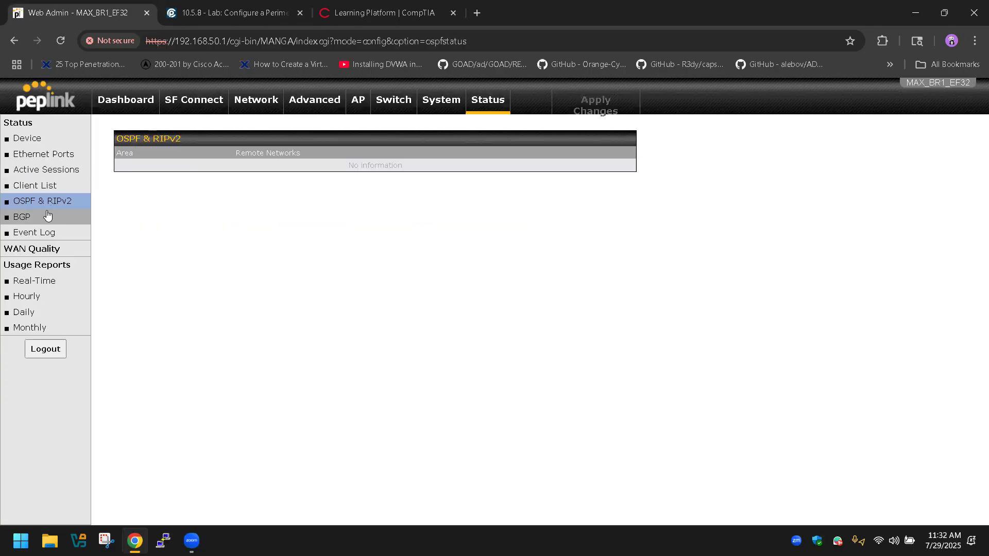
left_click(39, 235)
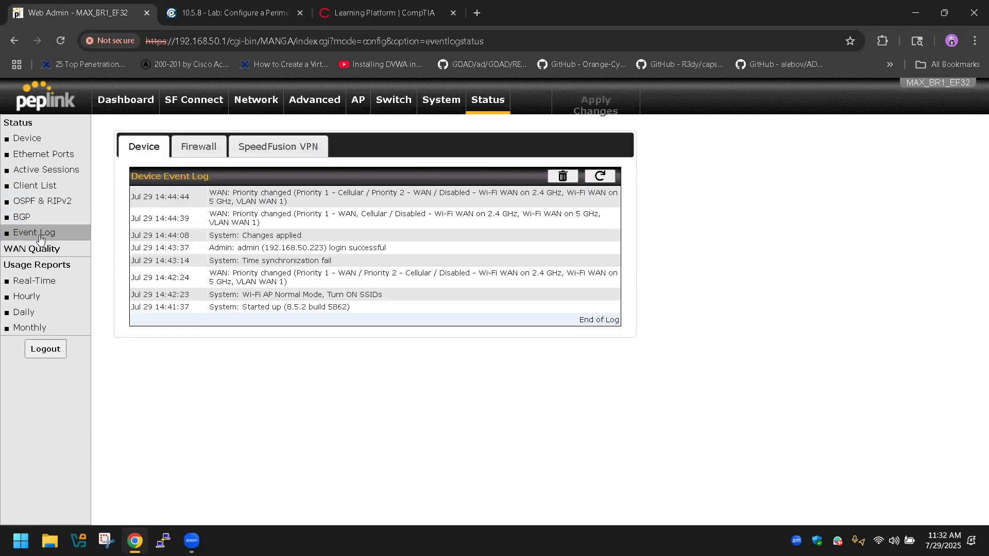
left_click(41, 253)
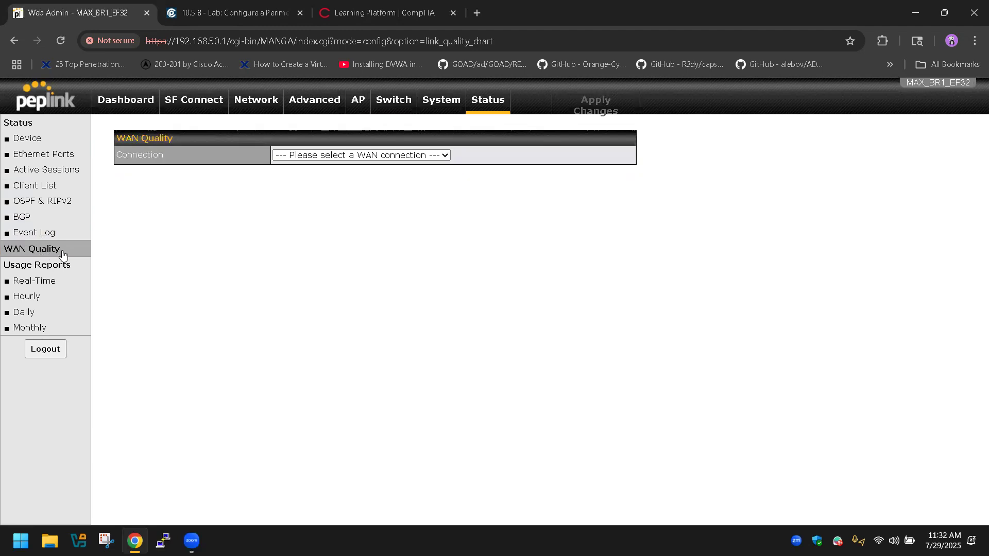
Examine the real-time and hourly usage reports for the WAN connections
left_click(48, 280)
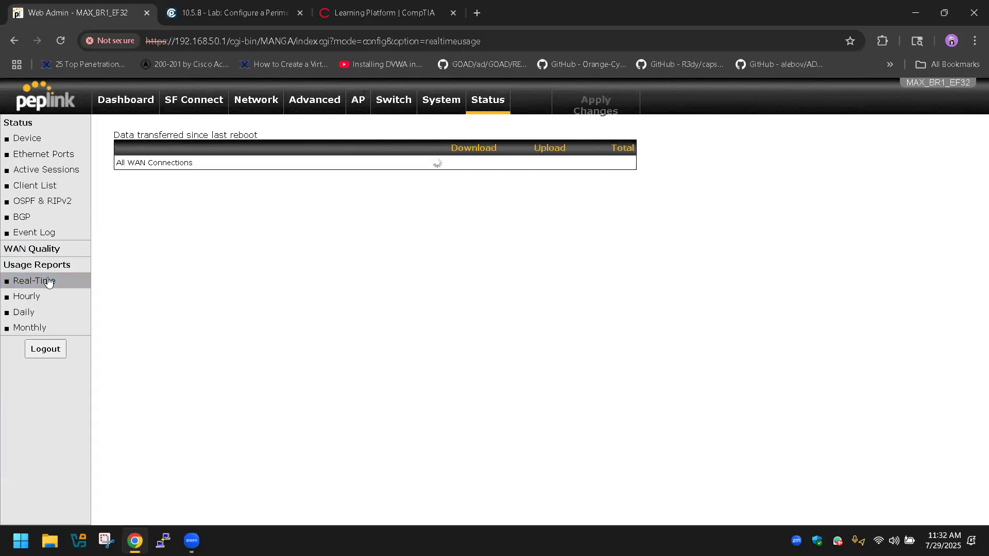
scroll(229, 325, "down", 5)
scroll(230, 325, "down", 4)
scroll(228, 325, "up", 9)
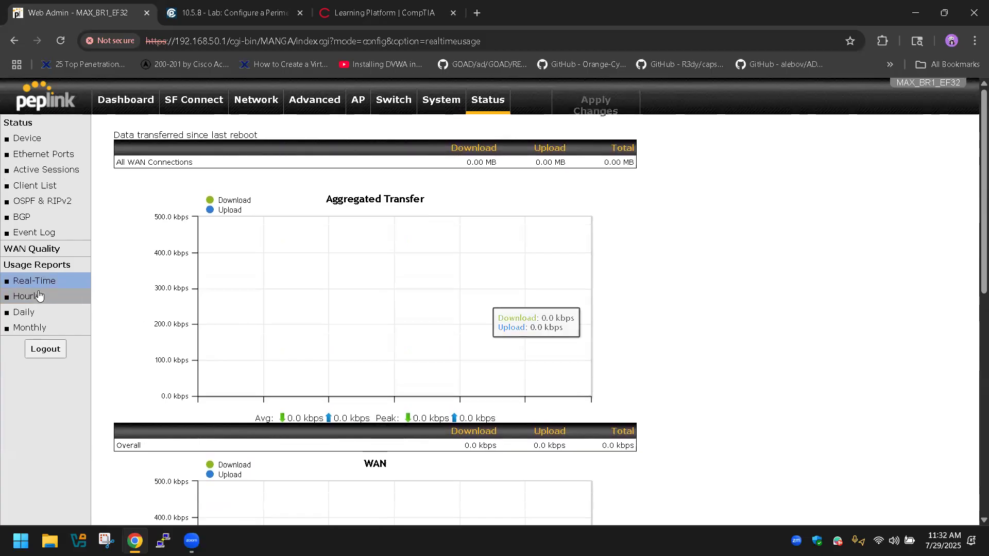
left_click(39, 295)
scroll(224, 270, "down", 2)
scroll(224, 269, "up", 2)
Examine the daily and monthly usage reports for all WAN connections
left_click(55, 312)
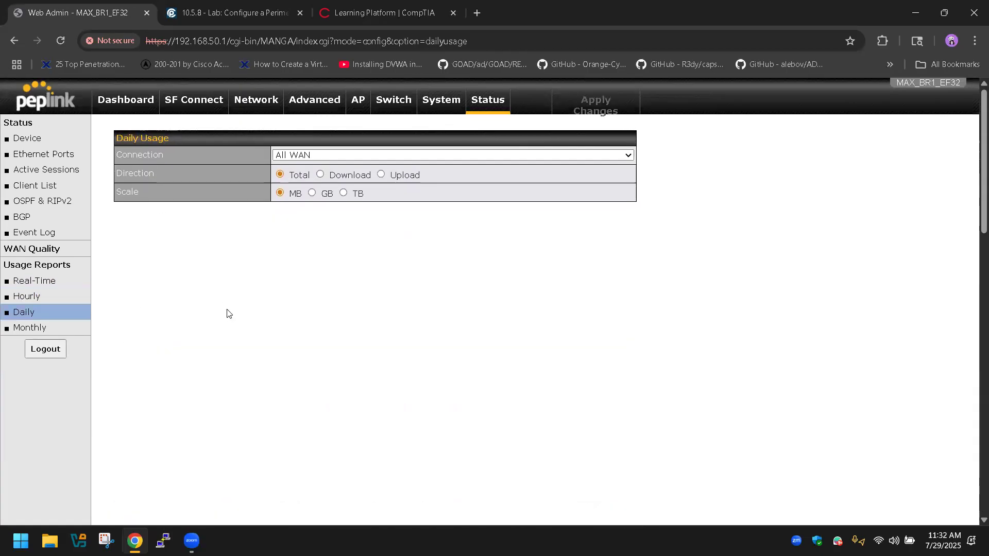
scroll(231, 316, "down", 2)
scroll(232, 316, "up", 2)
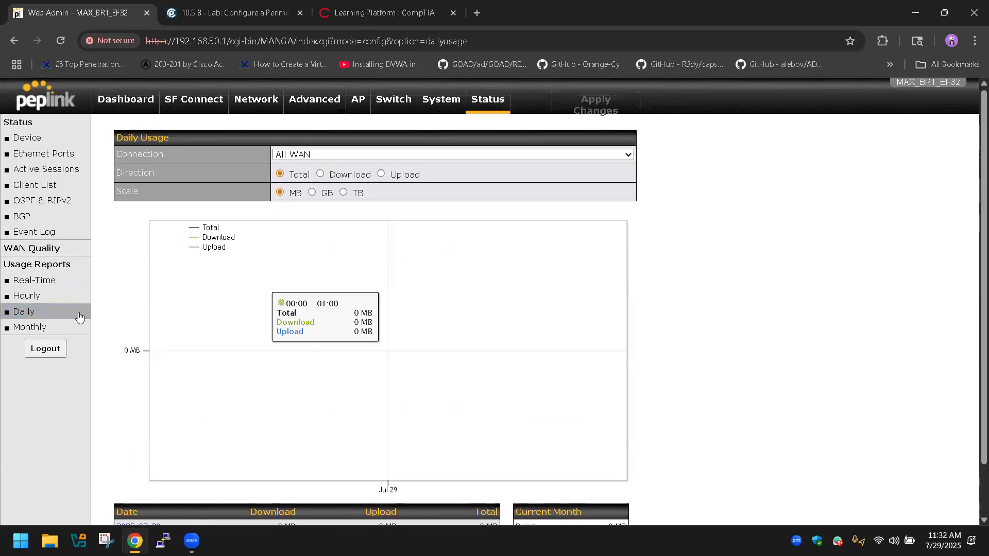
left_click(57, 328)
scroll(320, 322, "down", 1)
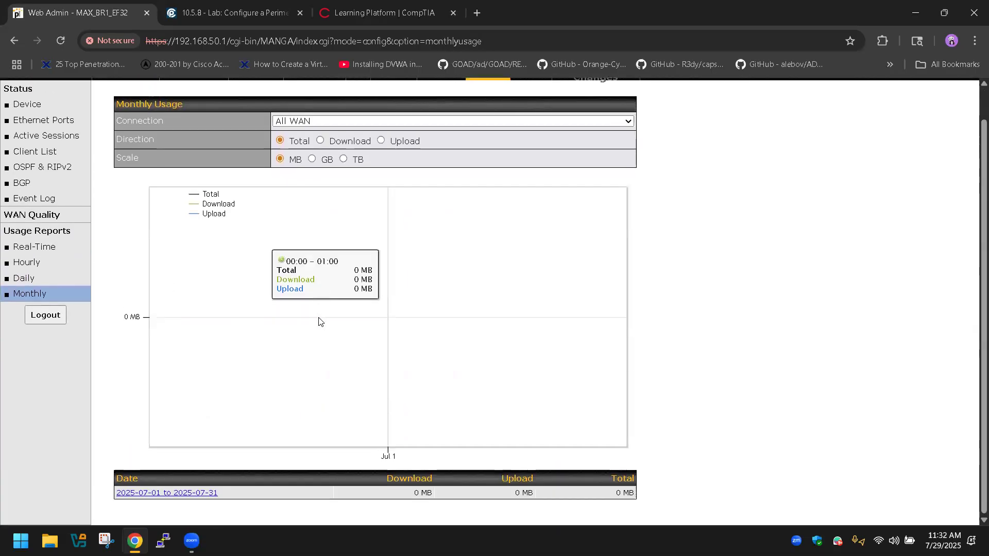
scroll(319, 322, "up", 1)
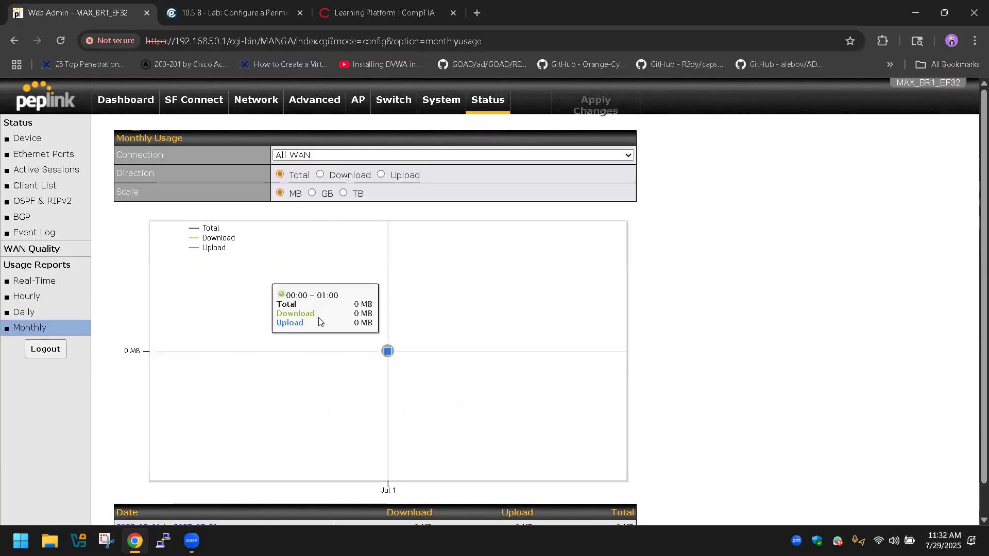